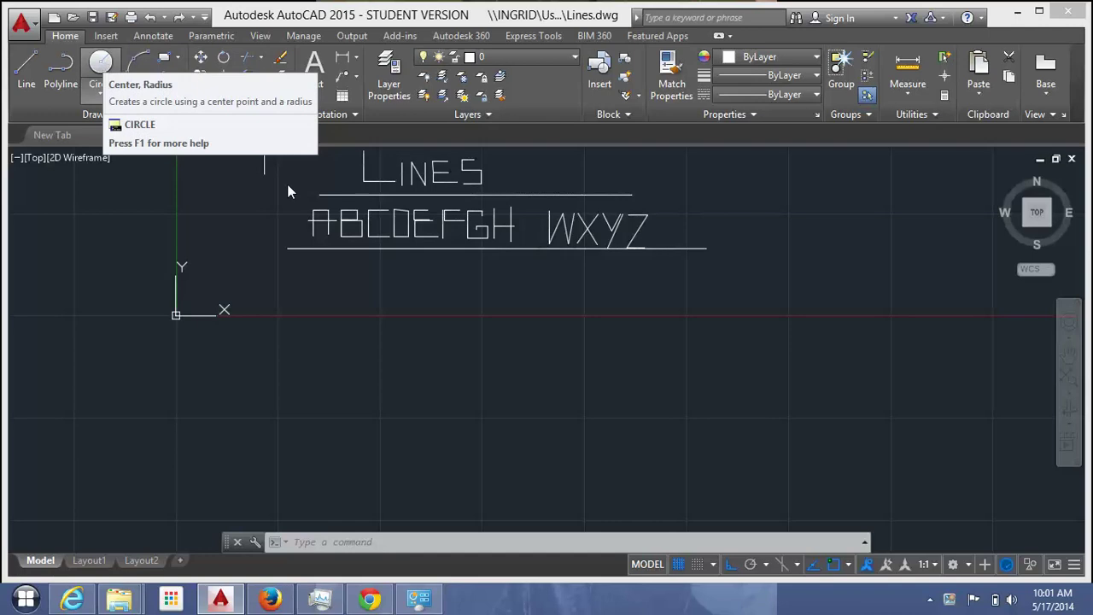
- Draw the large head circle centred below the alphabet lettering, then pan it higher in view
text(Cic)
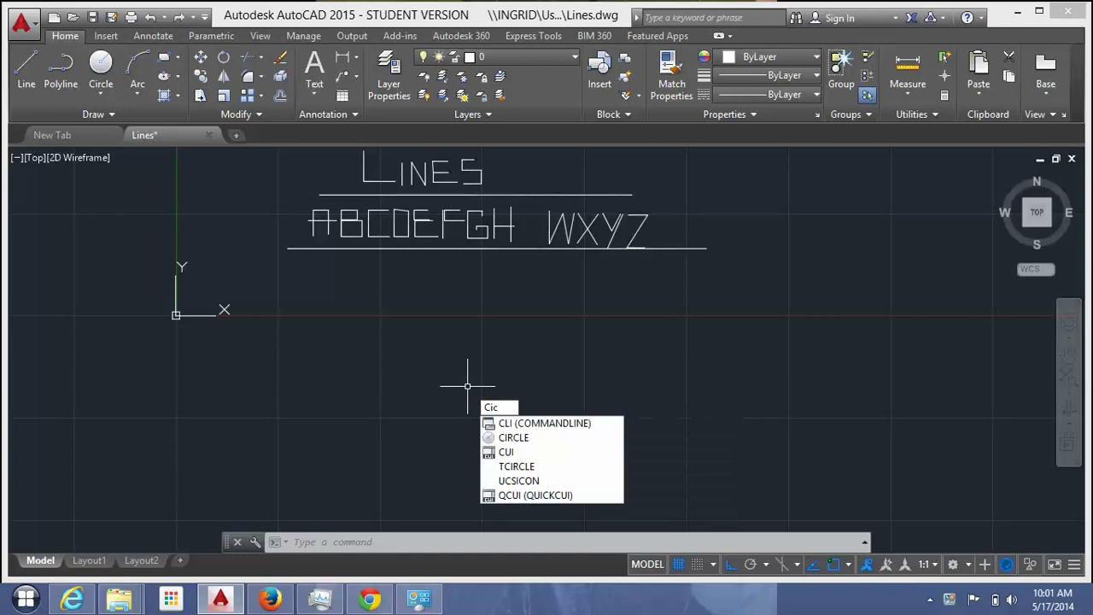
text(le)
key(Return)
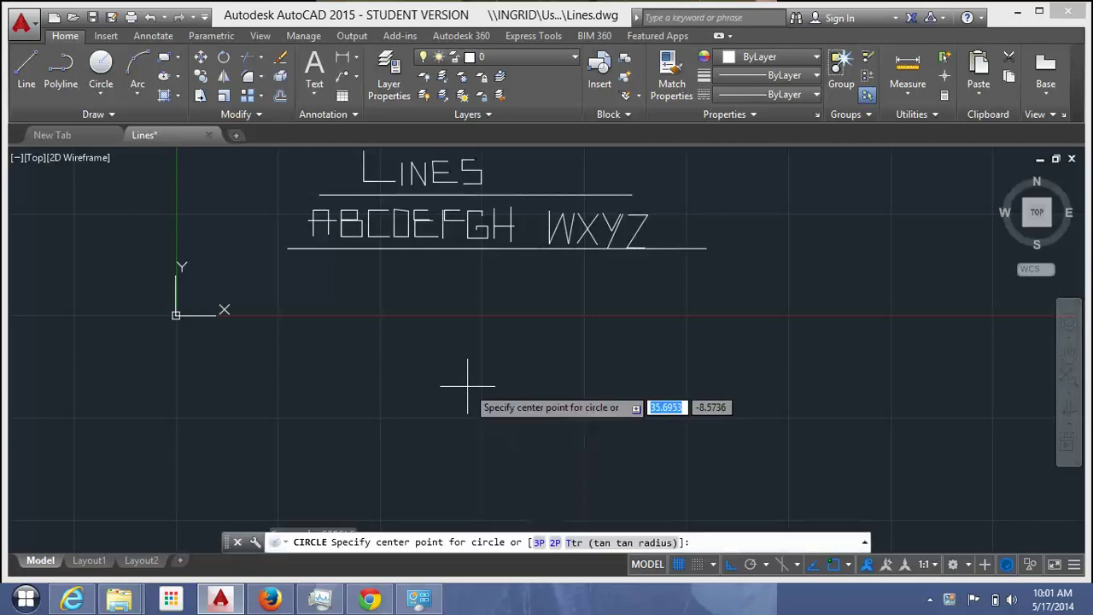
click(506, 413)
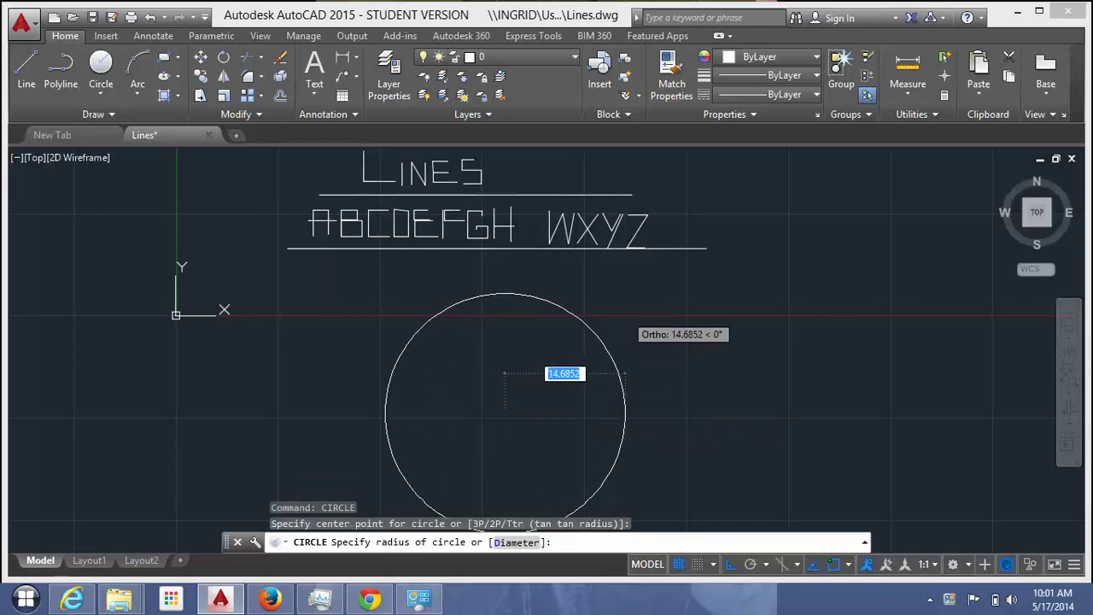
click(625, 373)
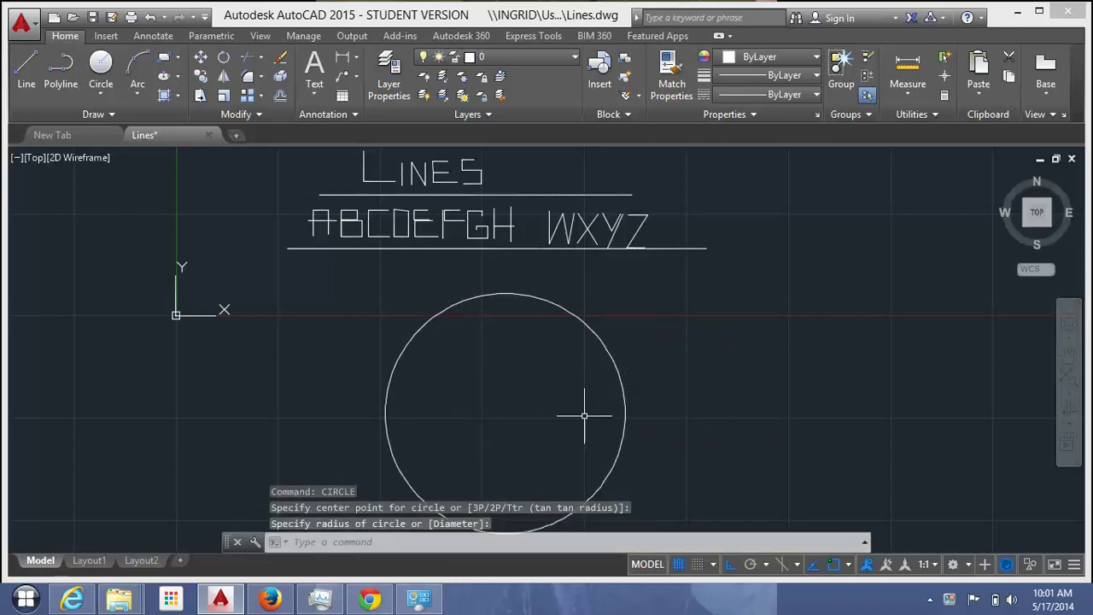
middle_drag(584, 416, 586, 339)
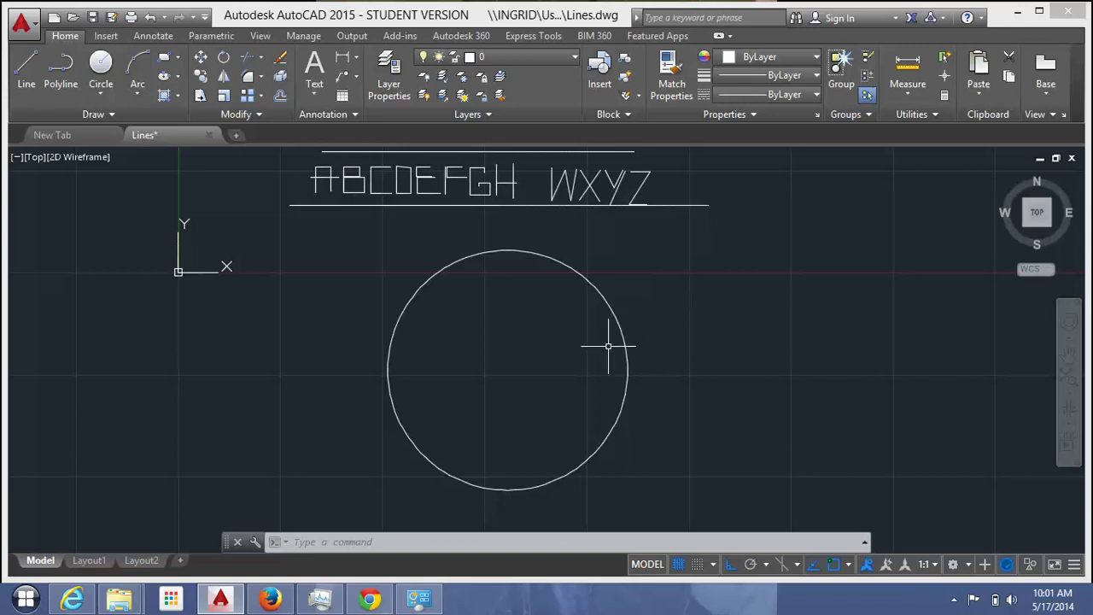
text(C)
- Draw left and right small eye circles side by side inside the head's upper half
key(Return)
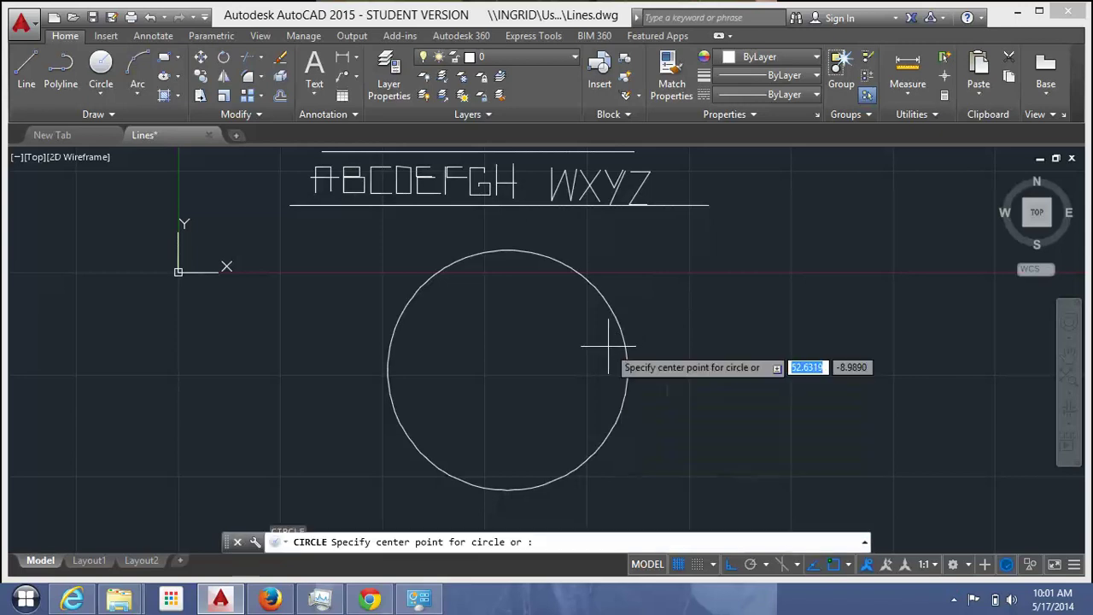
click(452, 338)
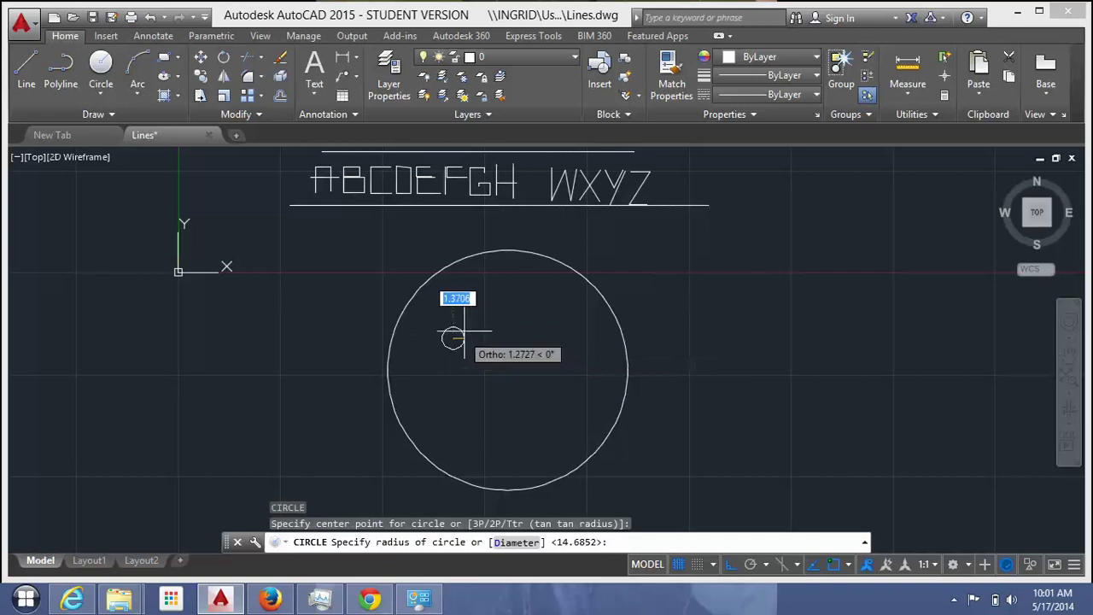
click(484, 317)
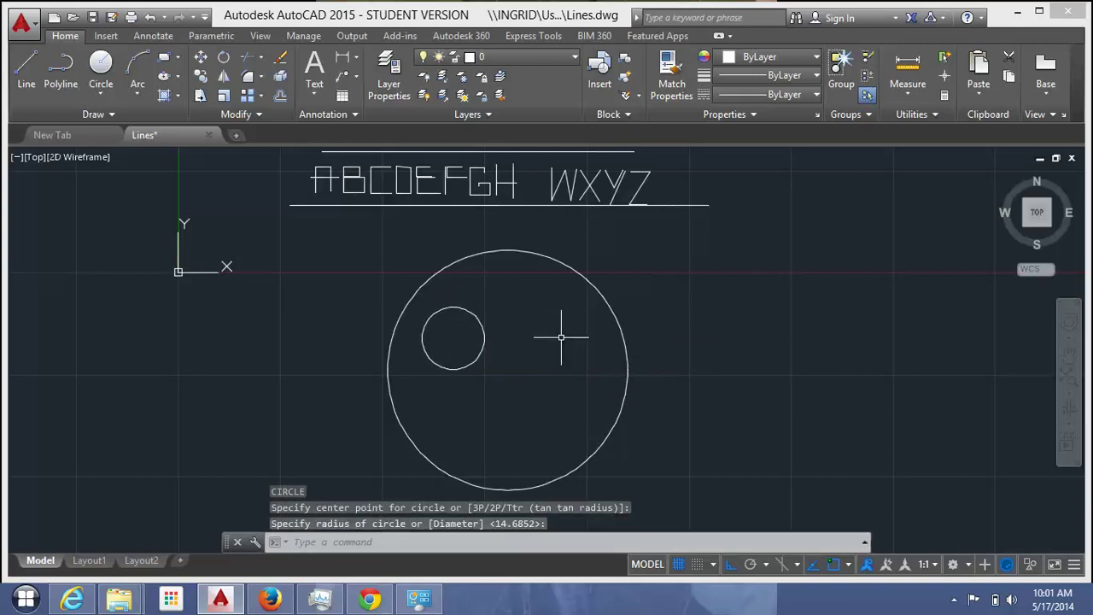
key(Return)
click(548, 339)
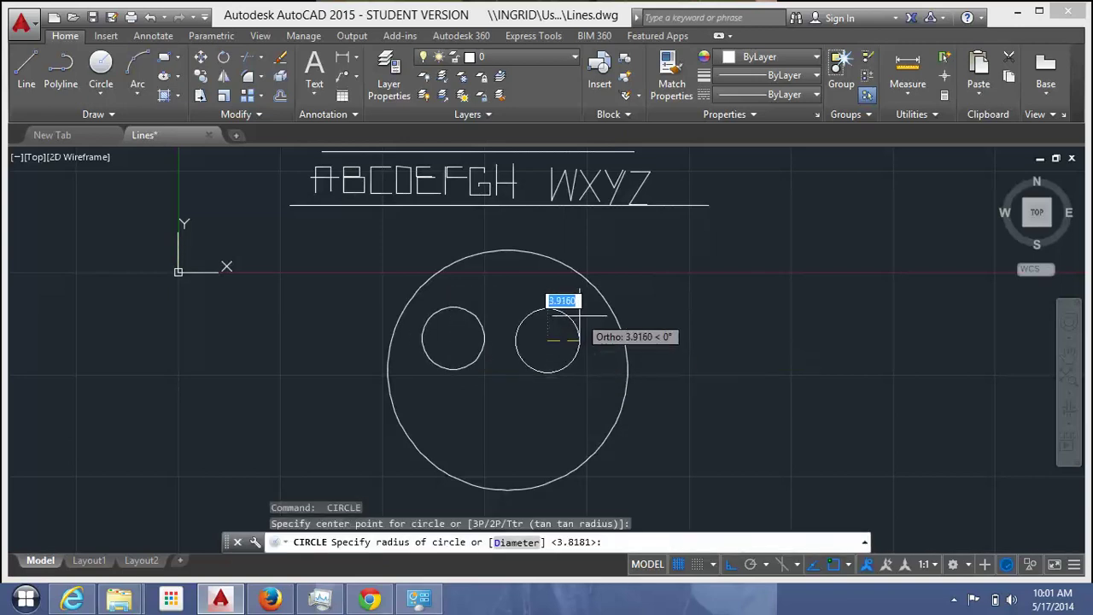
click(579, 315)
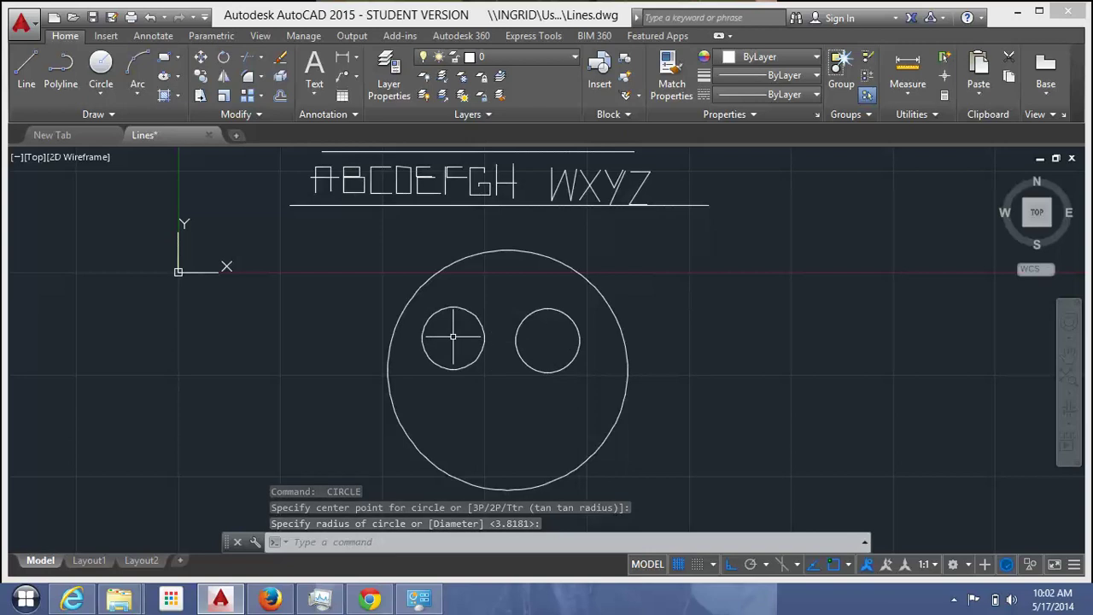
key(Return)
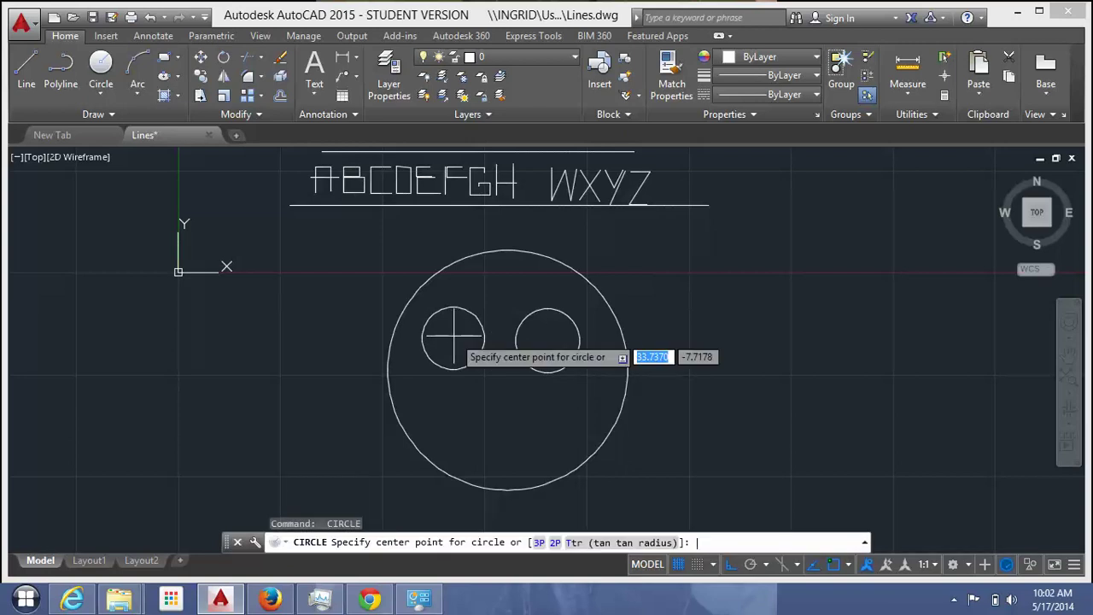
- Zoom in and draw a pupil circle in each eye, sized to touch the eye's inner edge
scroll(452, 337, up, 2)
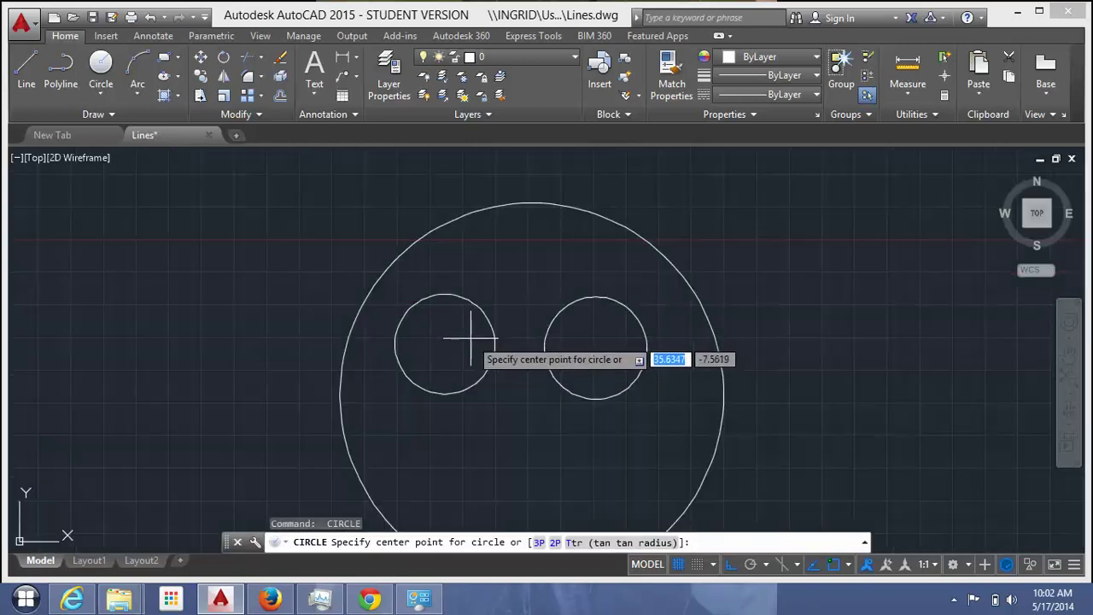
click(472, 346)
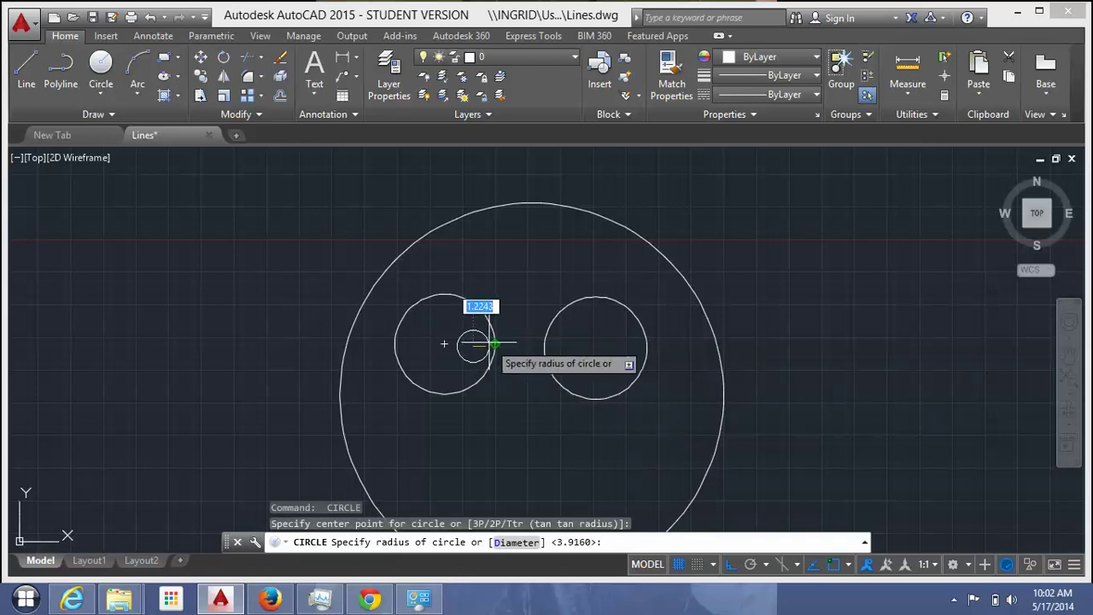
click(494, 344)
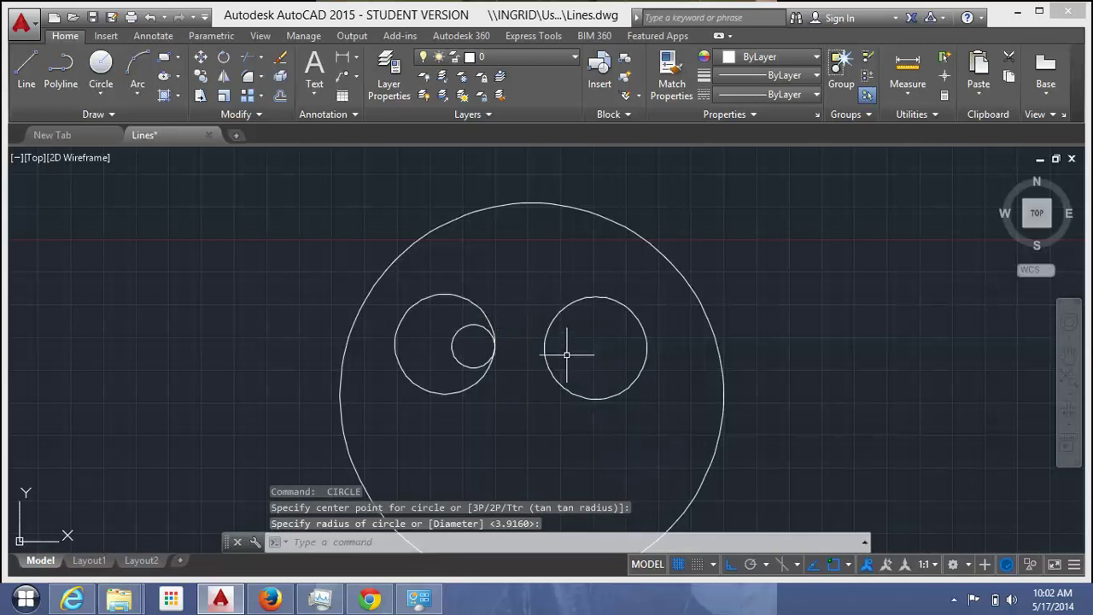
key(Return)
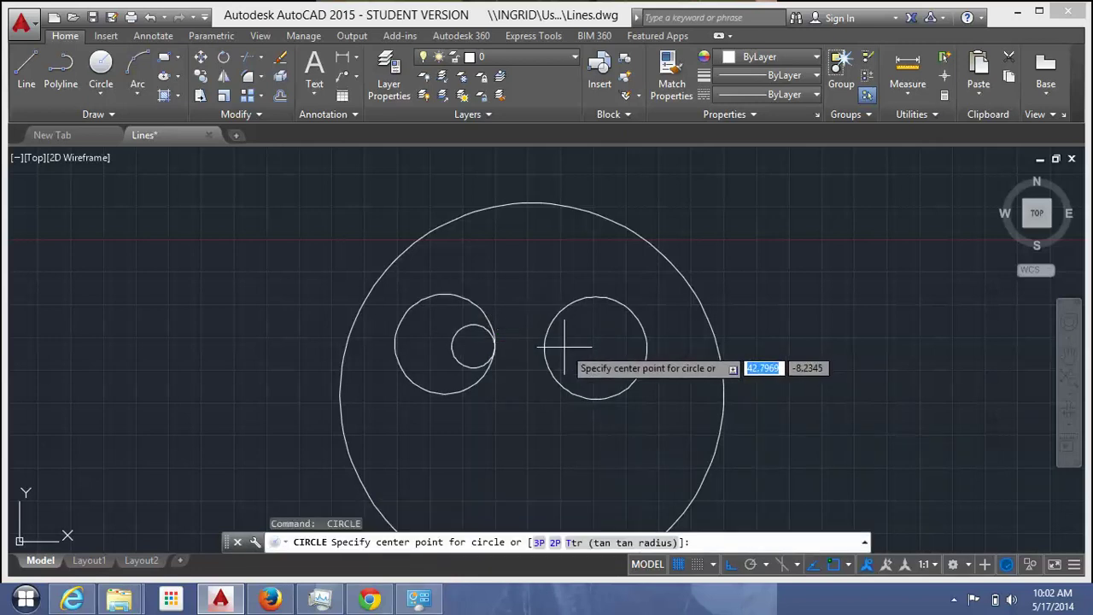
click(563, 348)
click(547, 364)
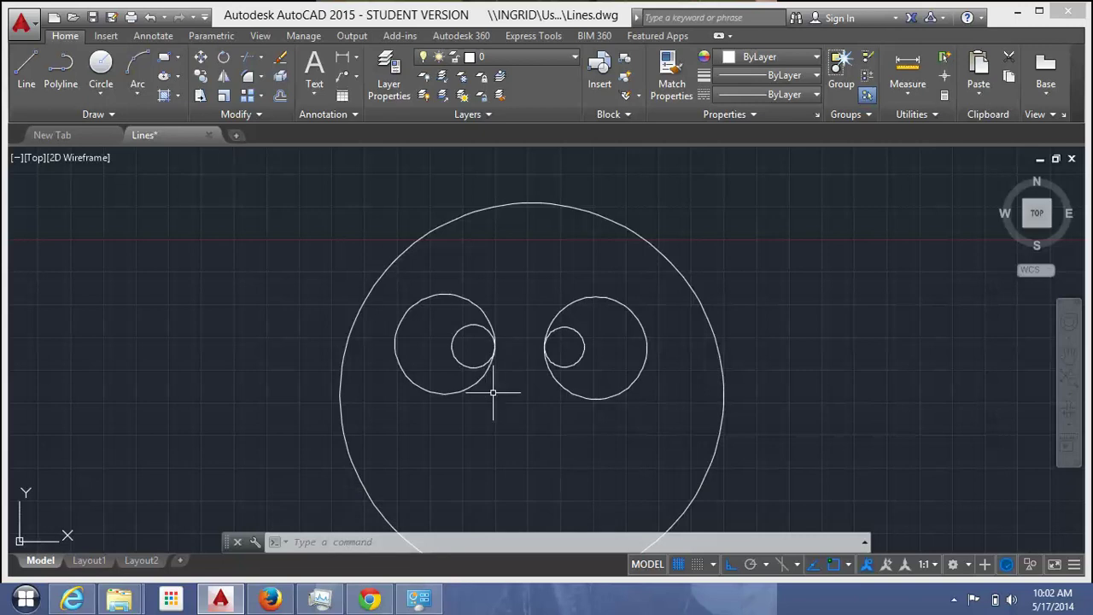
text(c)
- Draw a medium nose circle centred below and between the eyes, then recentre the face
key(Return)
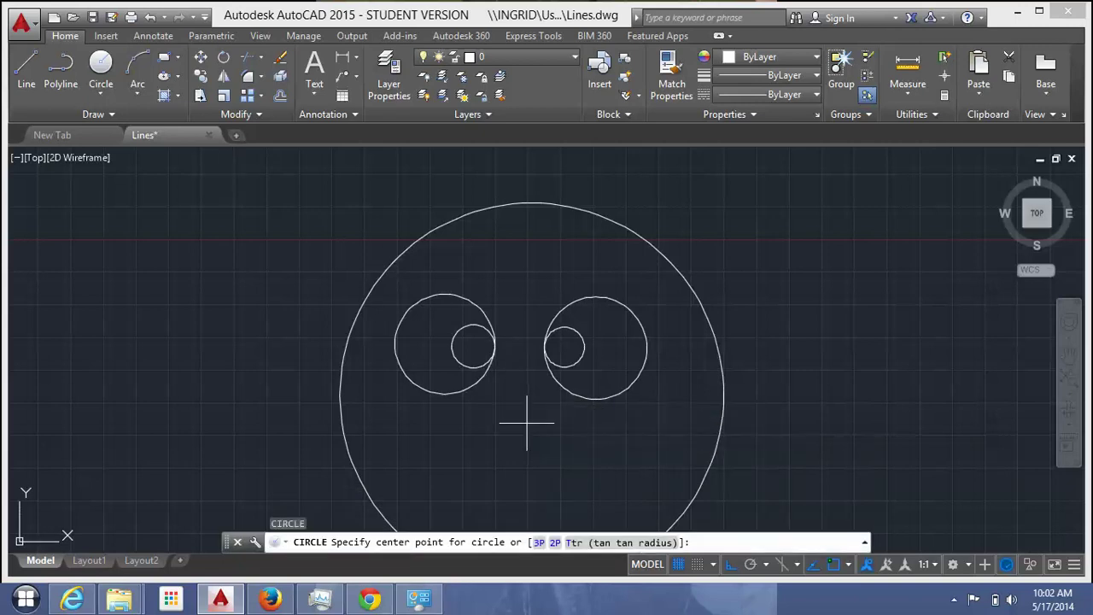
click(526, 425)
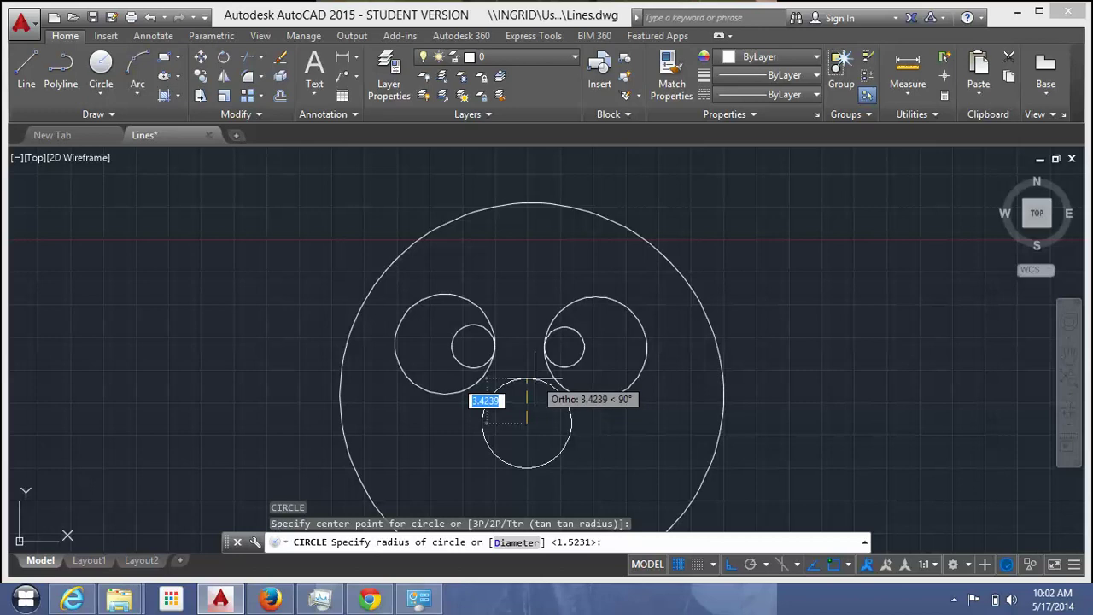
click(527, 380)
middle_drag(747, 425, 719, 347)
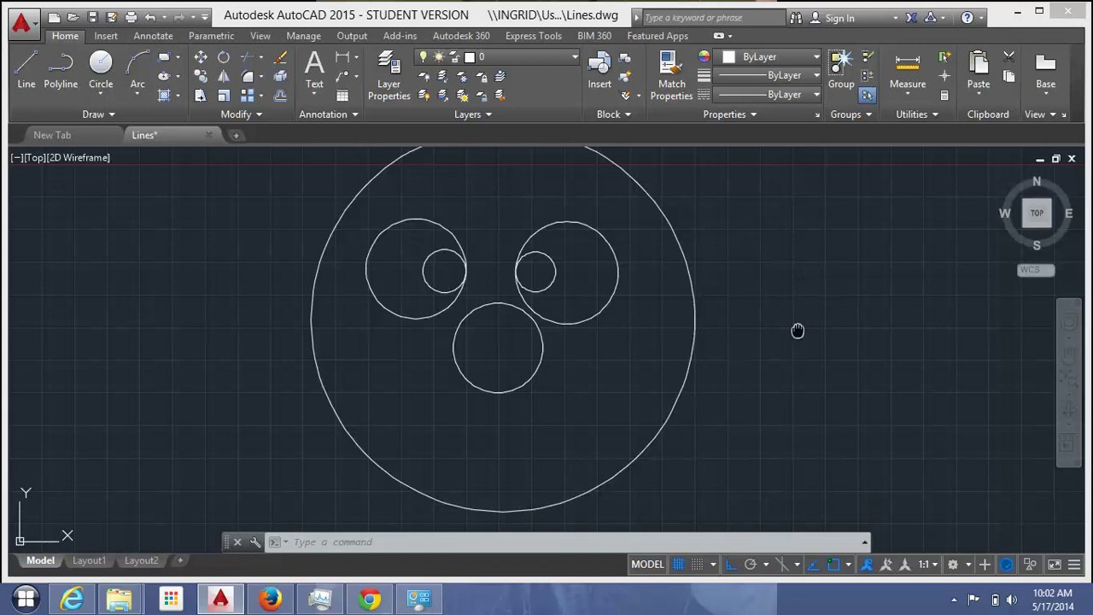
mouse_move(798, 330)
middle_down()
mouse_move(799, 344)
mouse_move(797, 319)
mouse_move(792, 341)
middle_up()
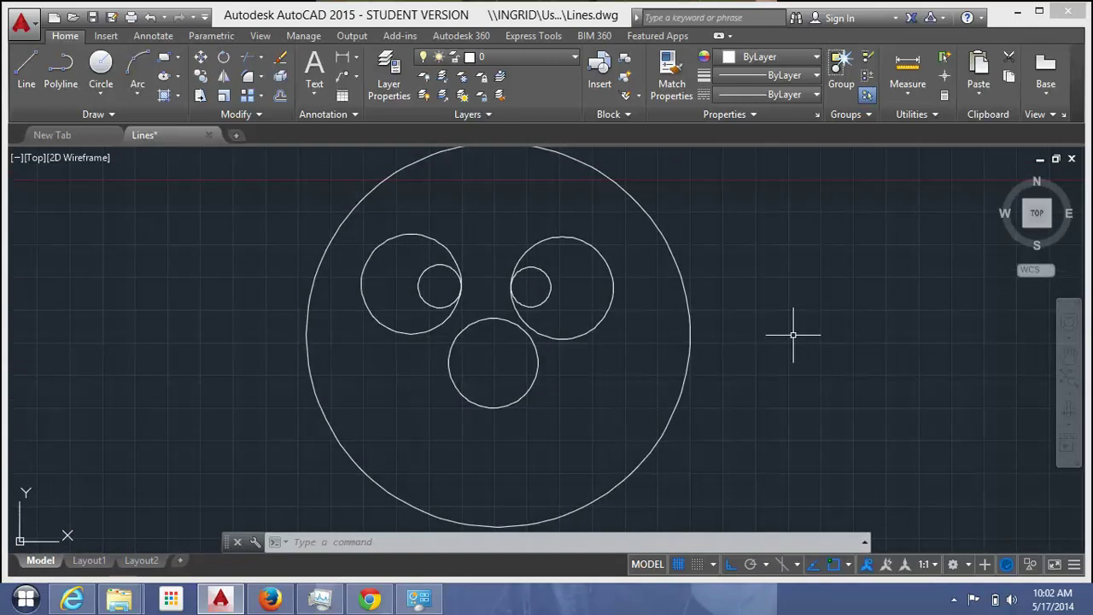
mouse_move(793, 334)
middle_down()
mouse_move(791, 319)
mouse_move(788, 344)
middle_up()
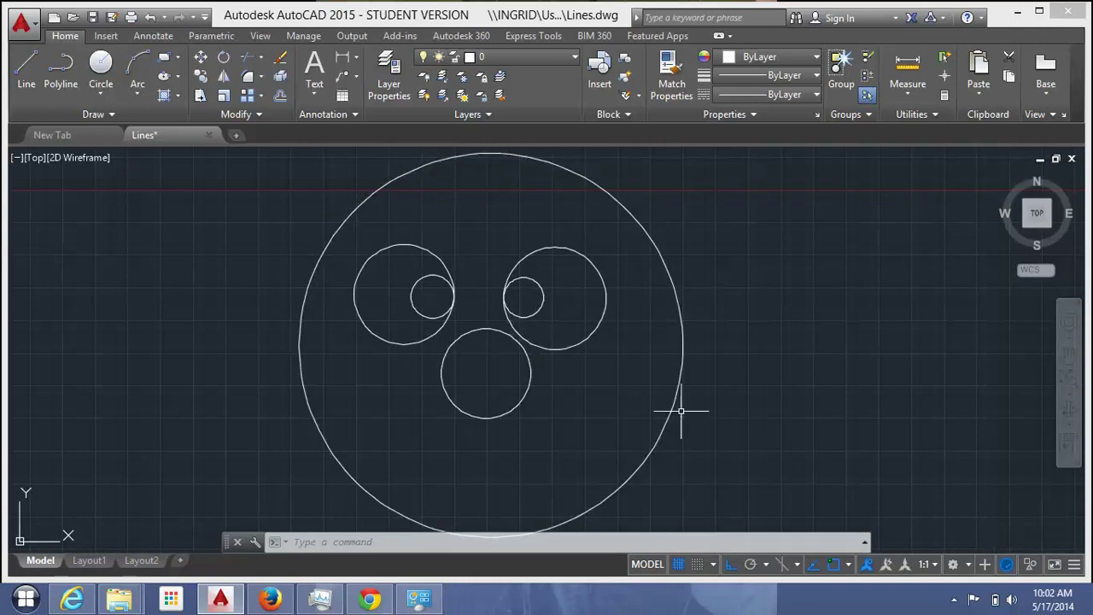
- Draw the horizontal mouth line below the nose
click(27, 73)
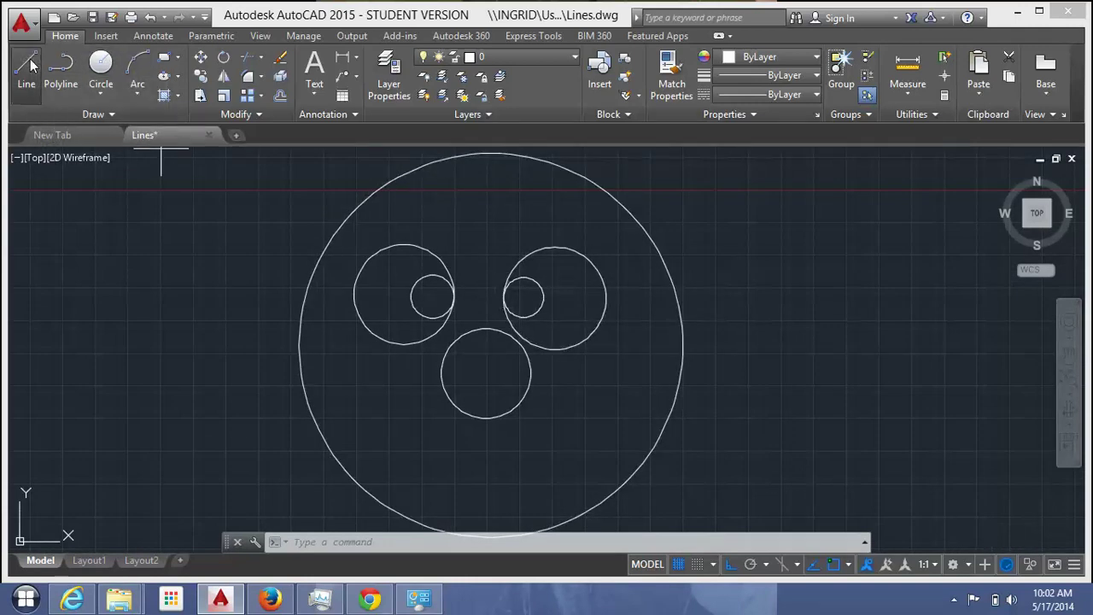
click(390, 450)
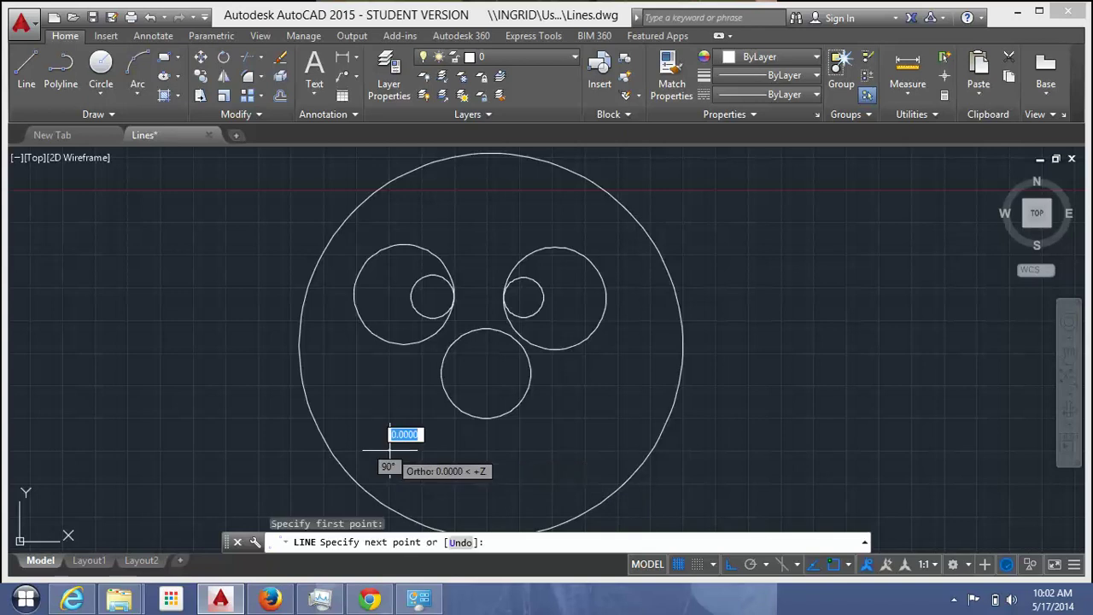
click(600, 459)
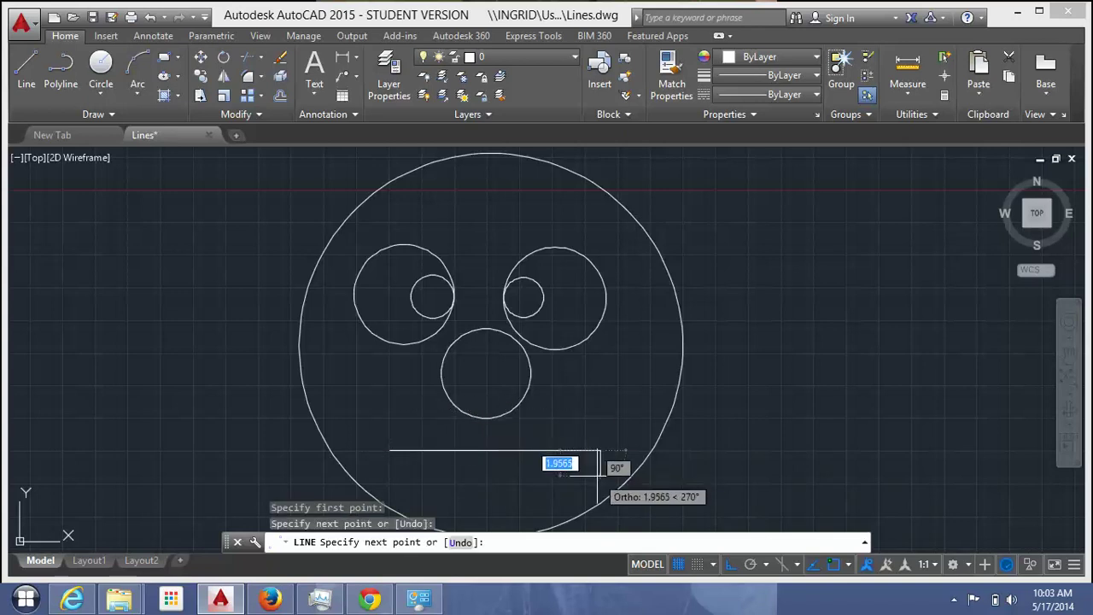
key(Escape)
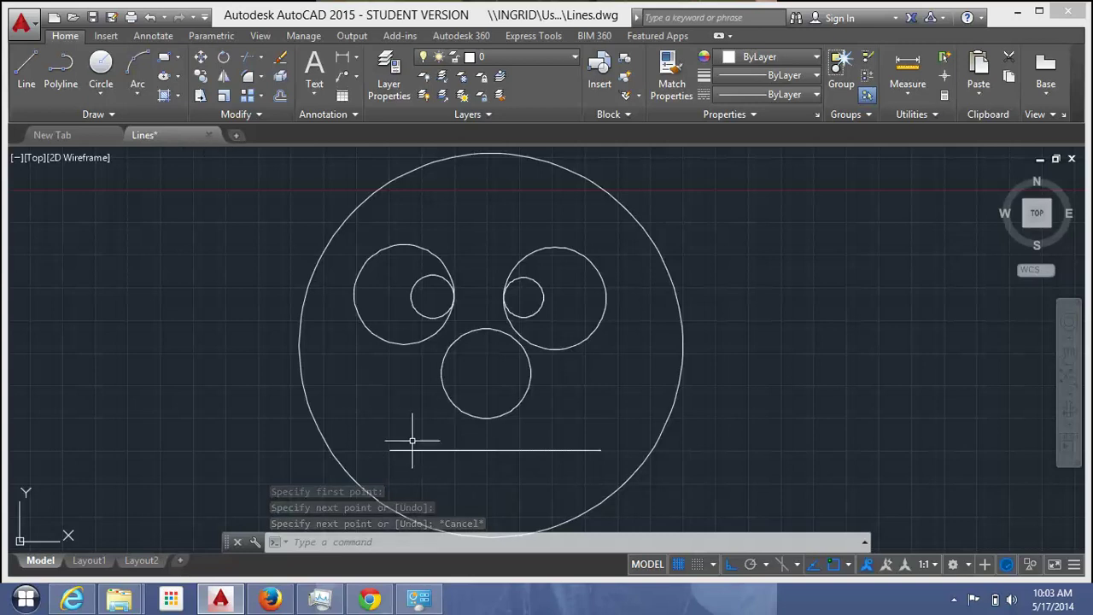
- Draw the first four vertical tooth ticks along the mouth line's left end
key(Return)
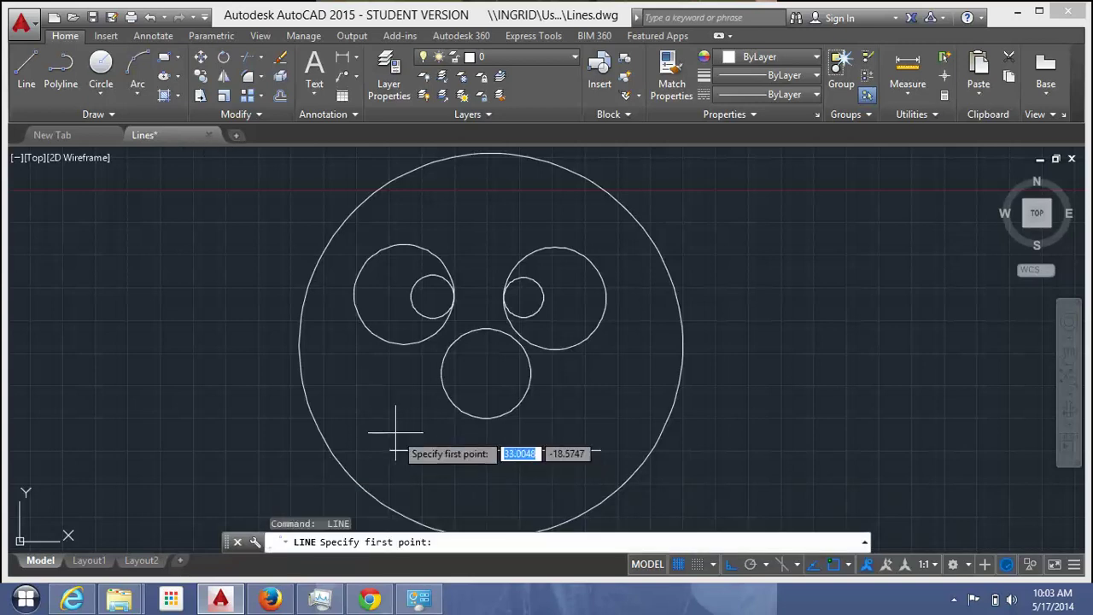
click(395, 450)
click(396, 465)
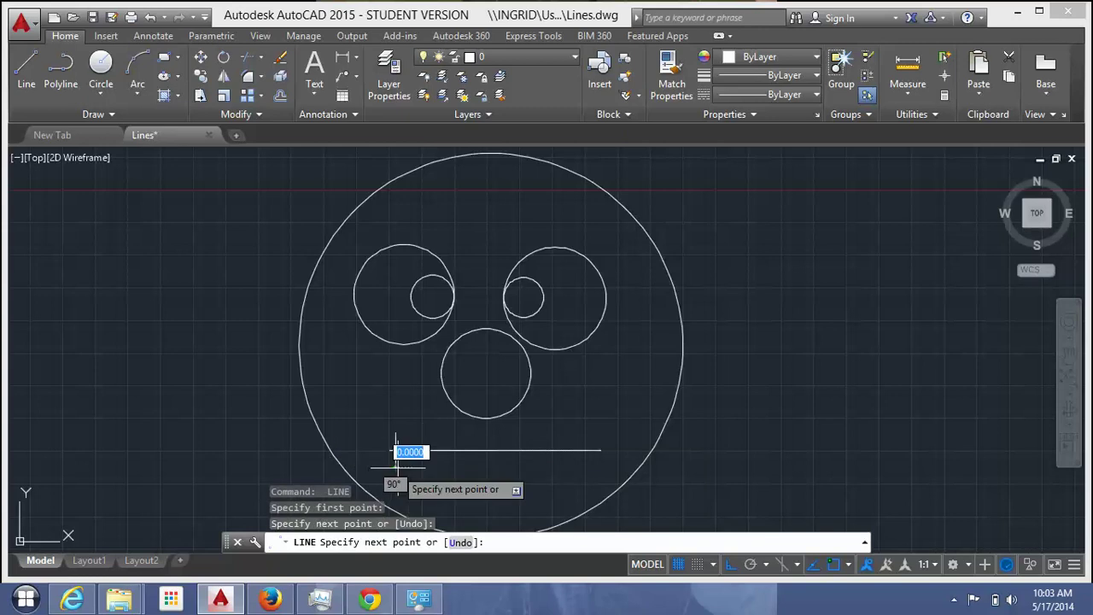
key(Return)
key(Return)
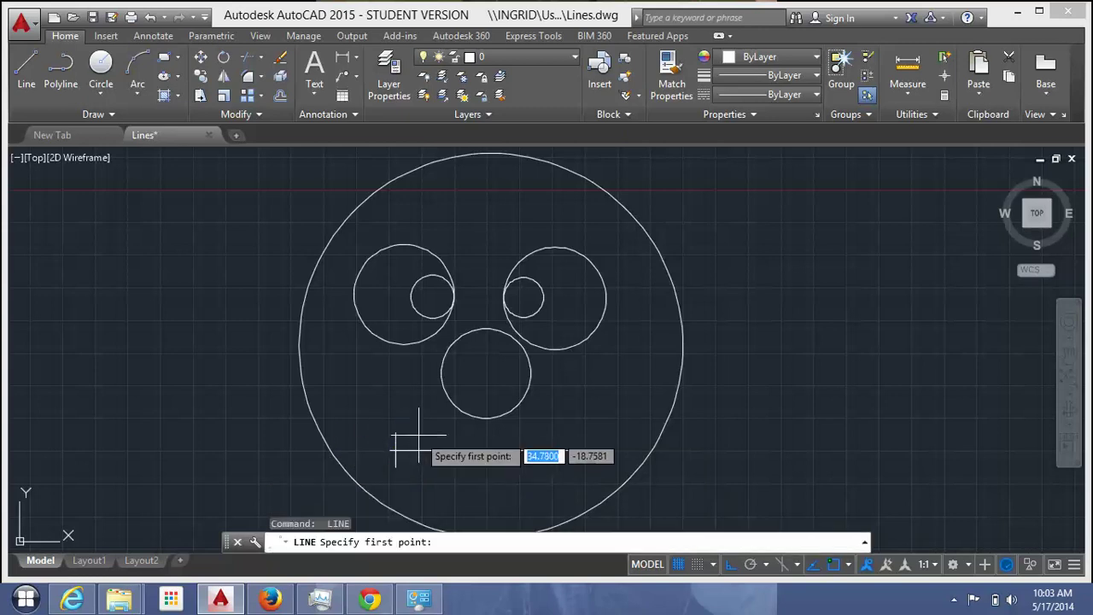
click(397, 449)
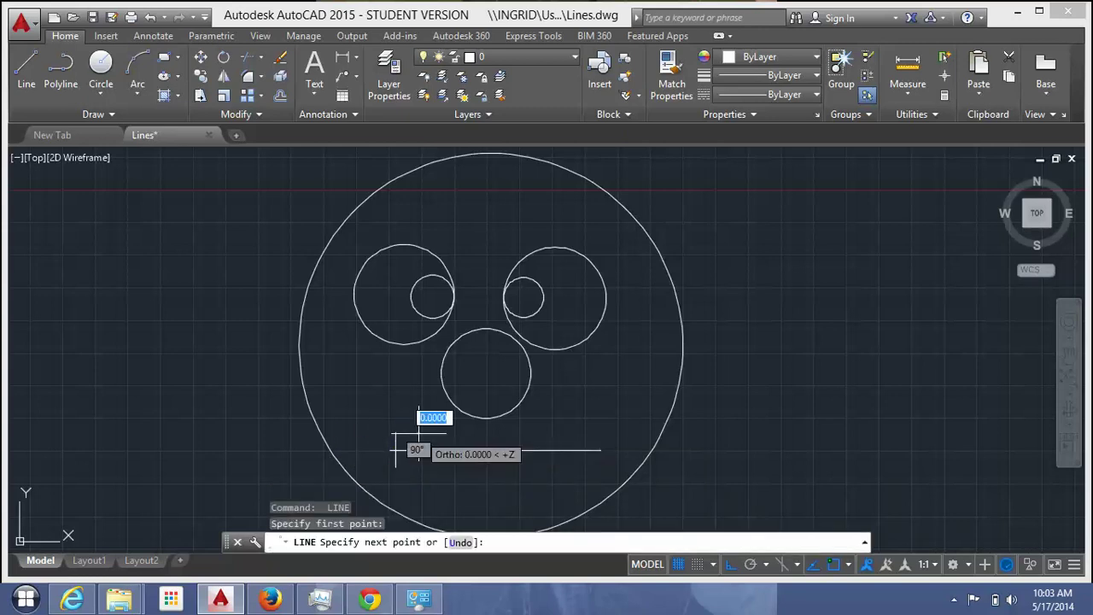
click(417, 461)
key(Return)
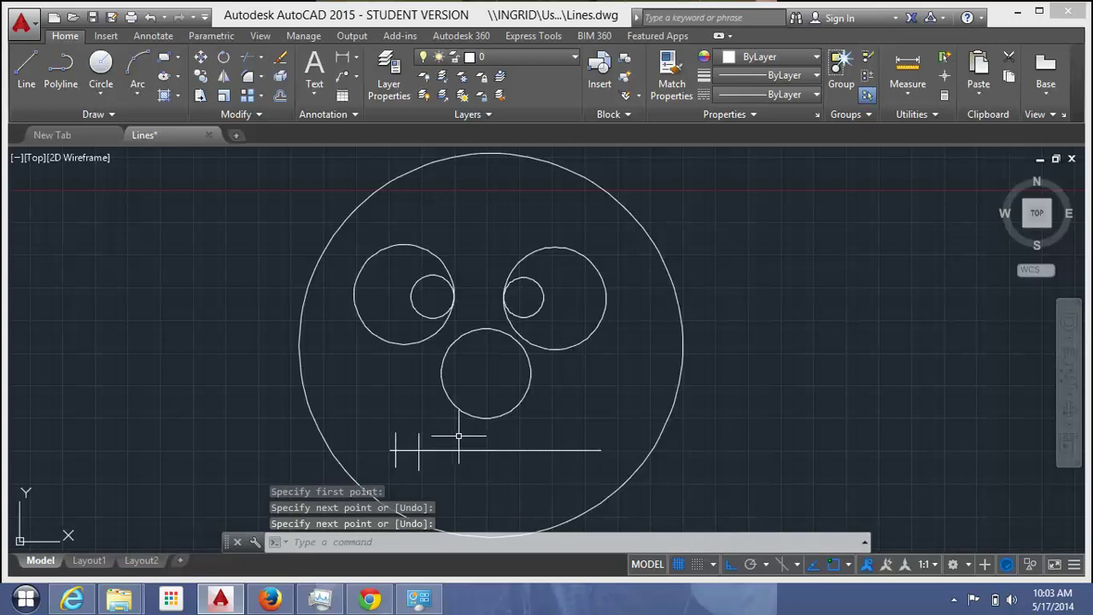
key(Return)
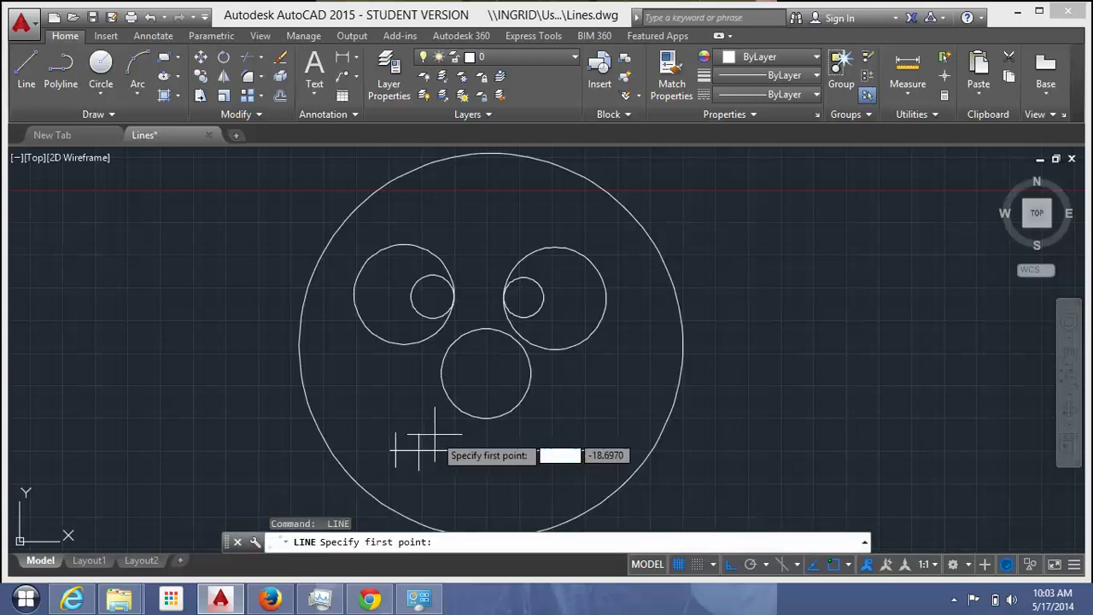
click(436, 434)
click(437, 468)
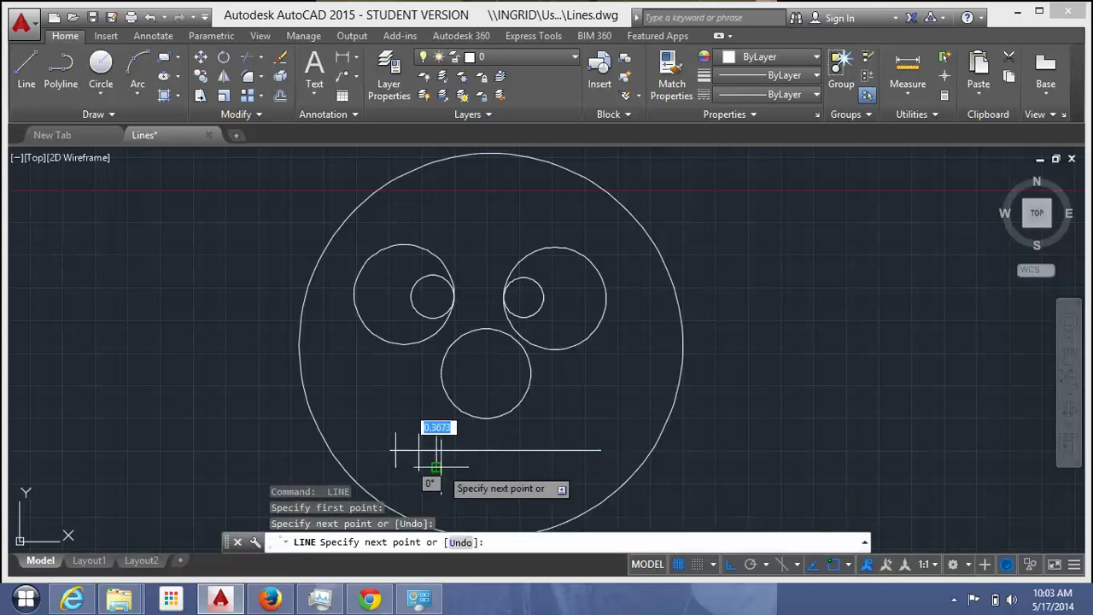
key(Return)
key(Return)
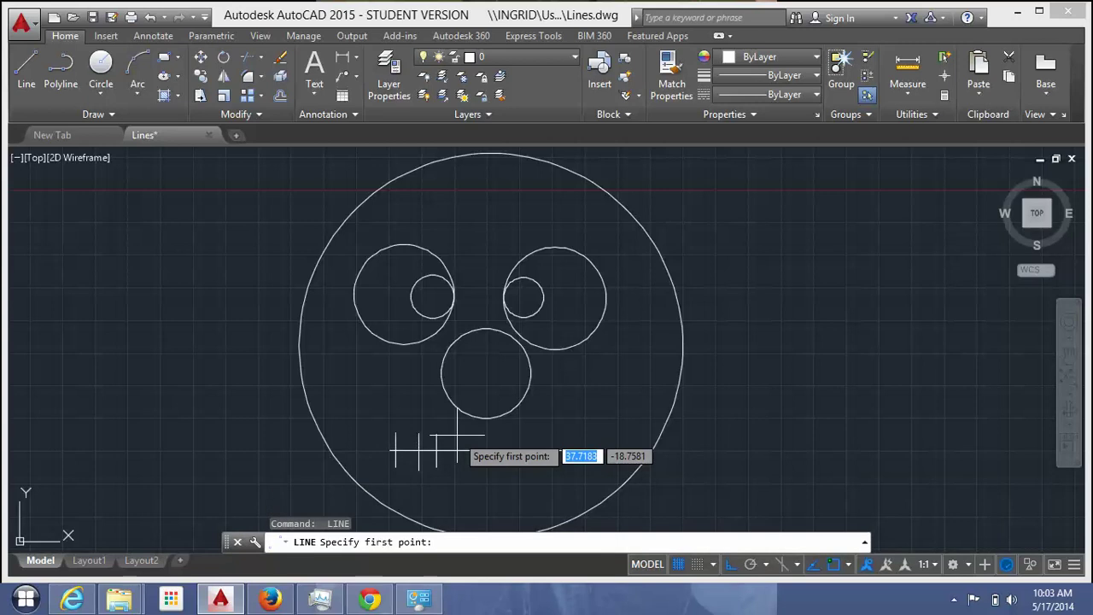
click(456, 436)
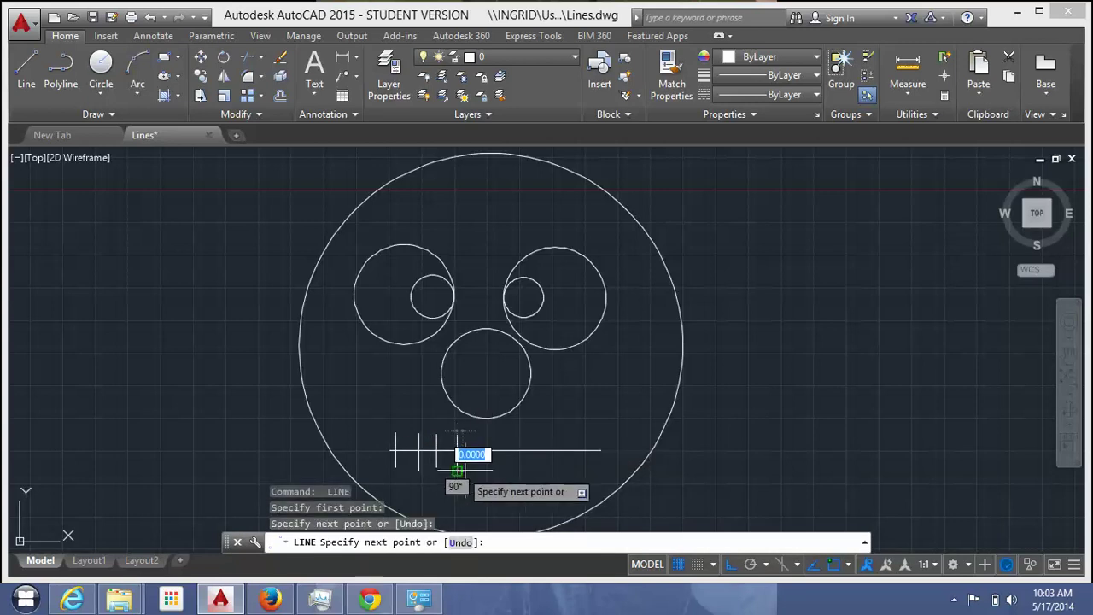
click(458, 470)
key(Return)
key(Return)
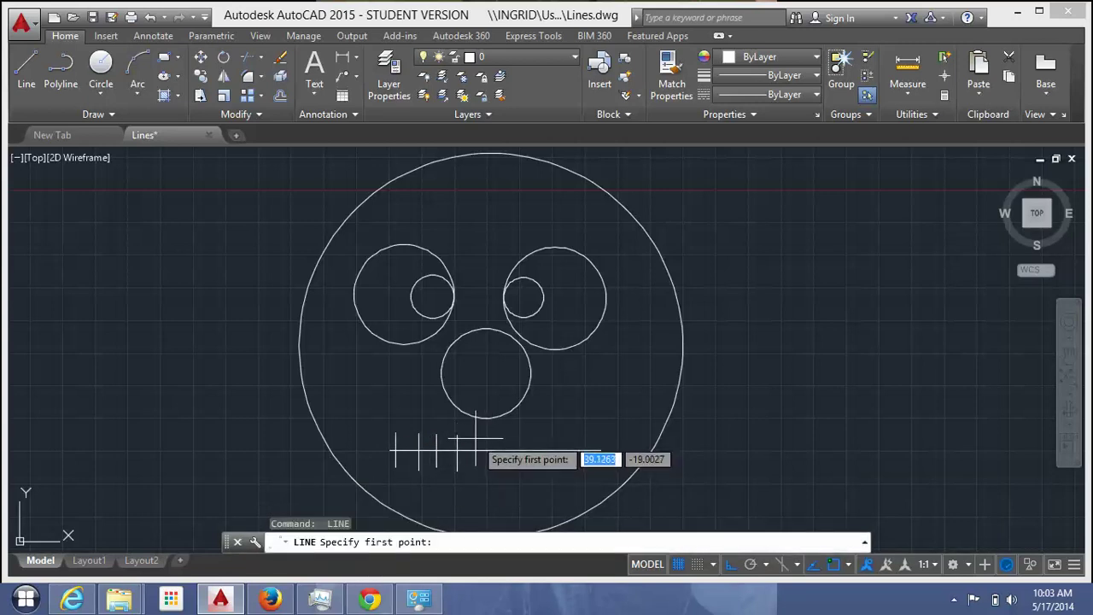
- Add three more vertical tooth ticks across the middle of the mouth line
click(475, 445)
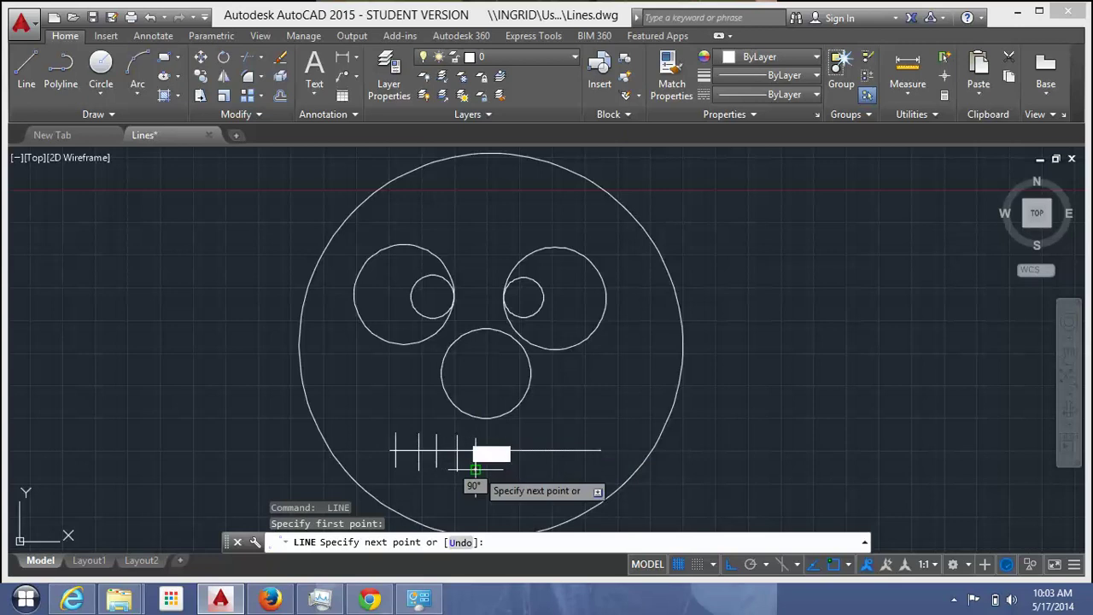
key(Escape)
key(Return)
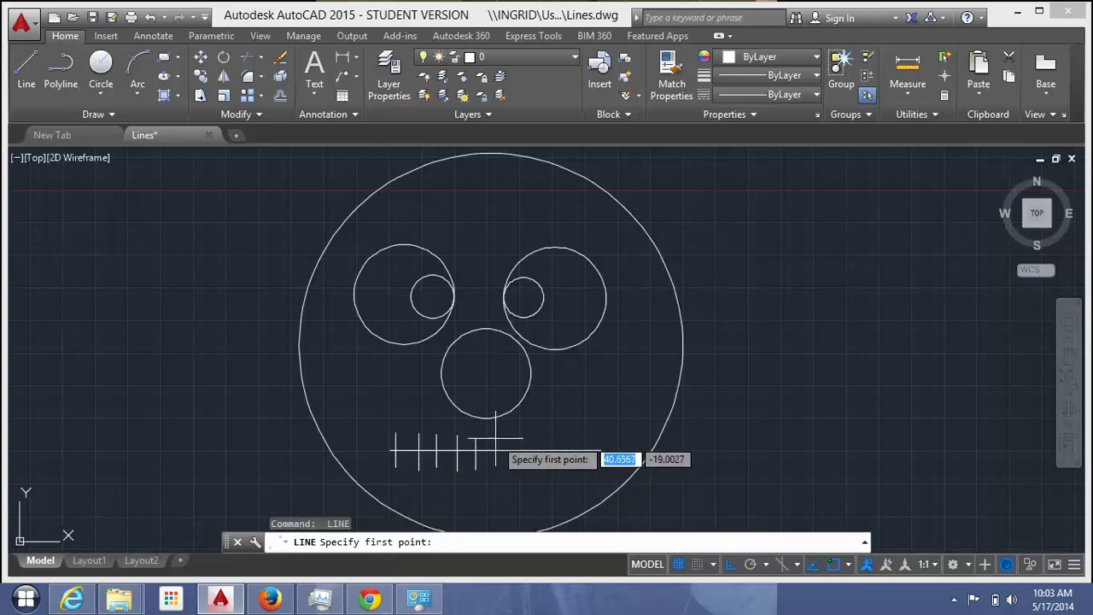
click(495, 442)
click(495, 469)
key(Escape)
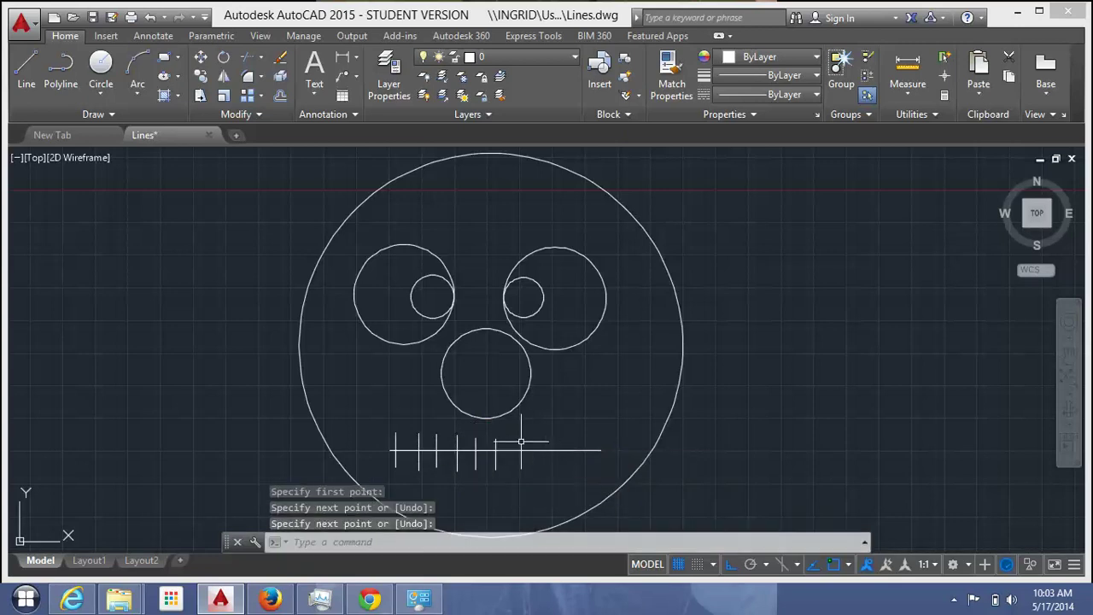
key(Return)
click(512, 437)
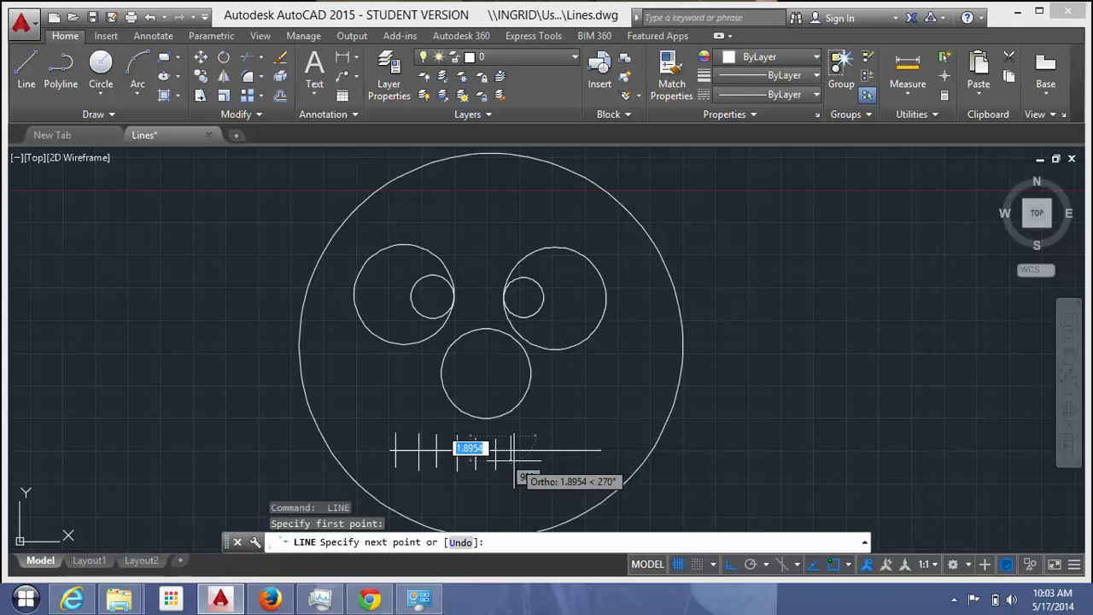
click(512, 468)
key(Escape)
key(Return)
click(529, 438)
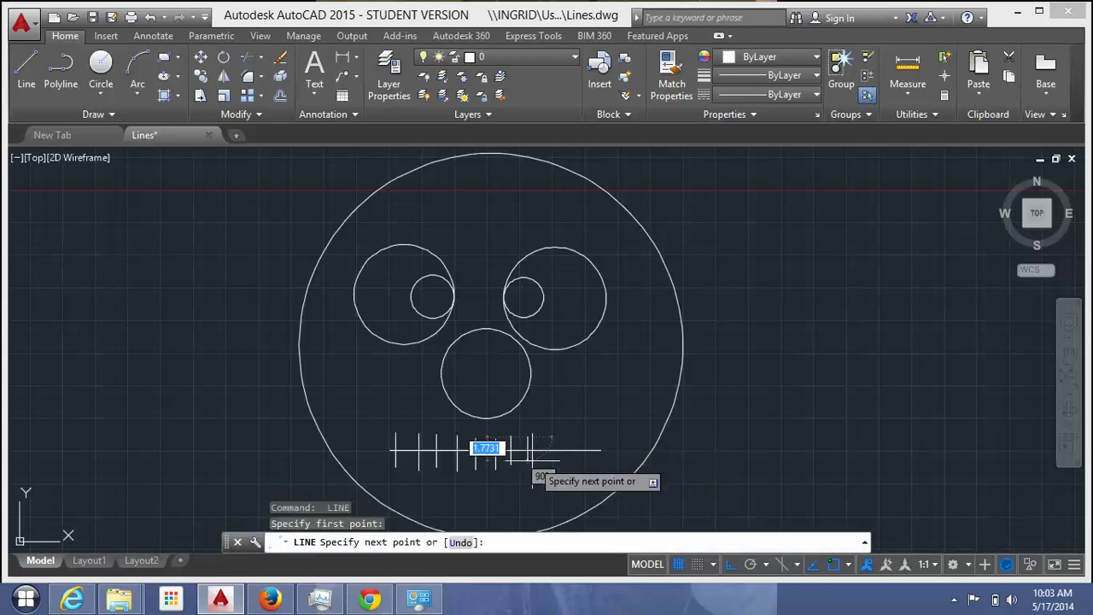
click(529, 467)
key(Escape)
- Finish the row of tooth ticks out to the mouth line's right end
key(Return)
click(546, 437)
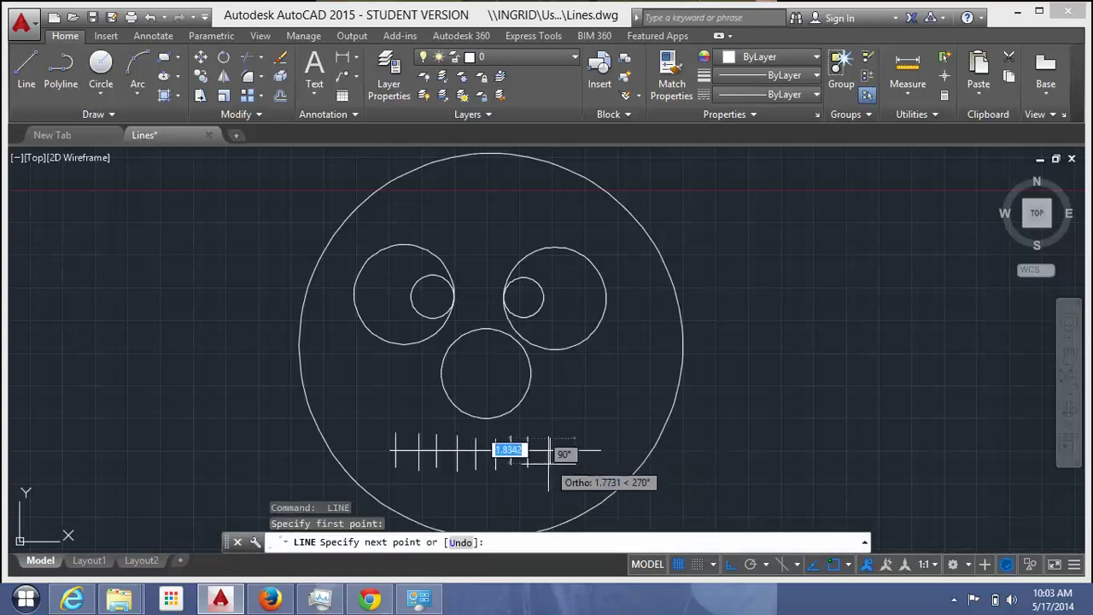
click(547, 468)
key(Escape)
key(Return)
click(565, 438)
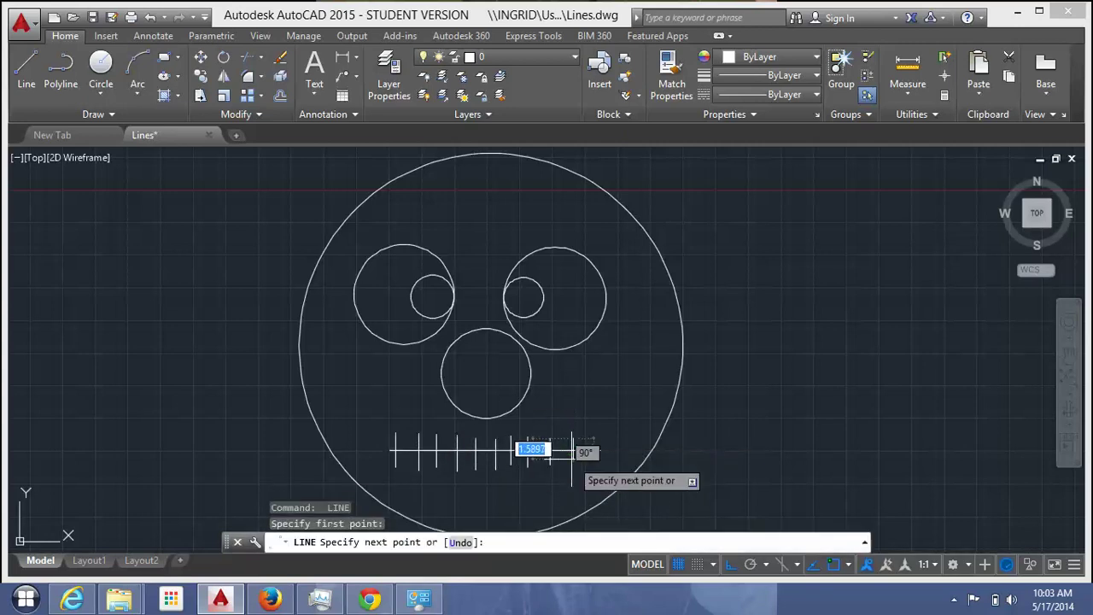
click(565, 468)
key(Escape)
key(Return)
click(586, 437)
click(566, 419)
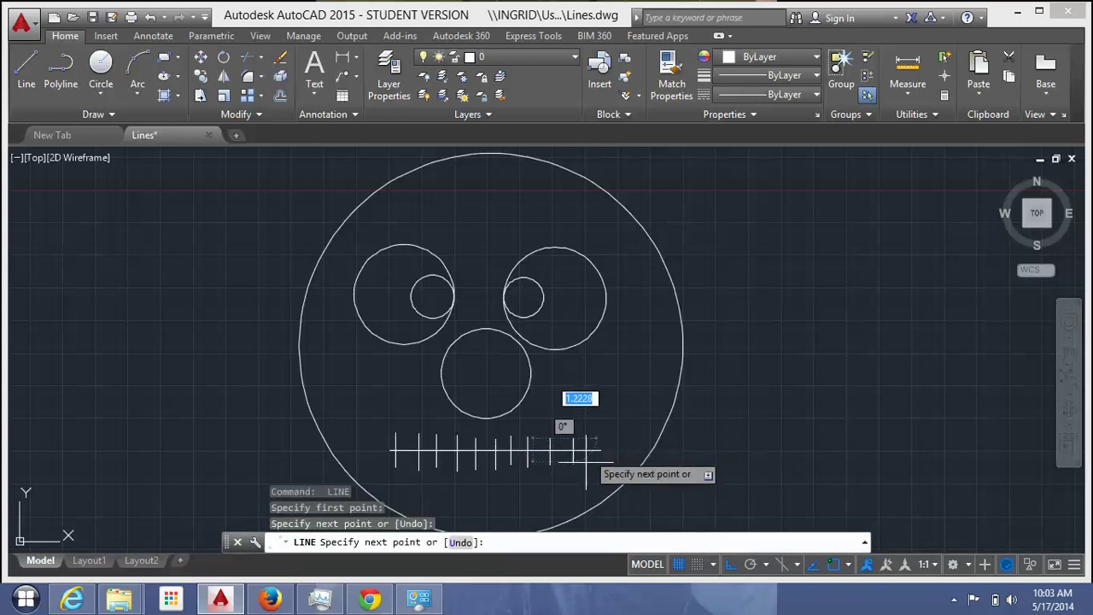
key(Escape)
key(Return)
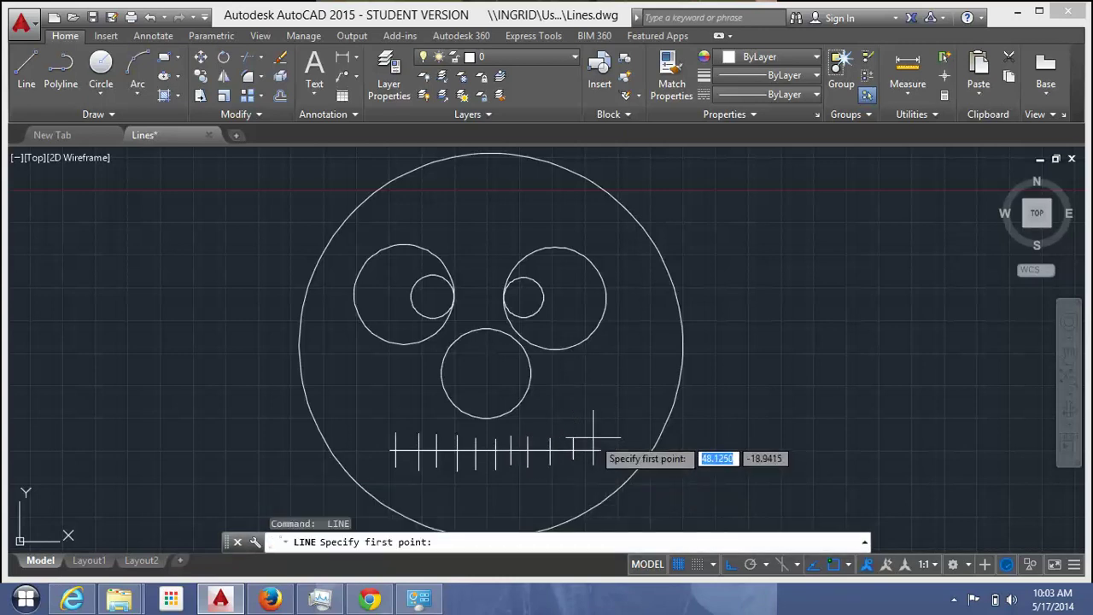
click(595, 465)
click(595, 438)
key(Escape)
text(c)
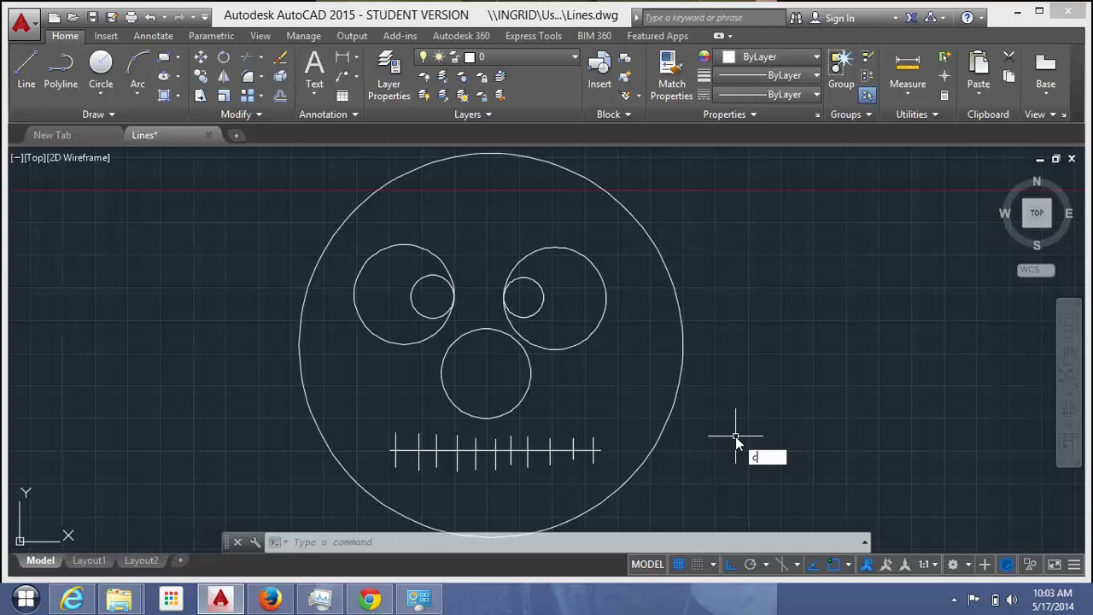
- Draw ear circles centred on the head's right and left edges
key(Return)
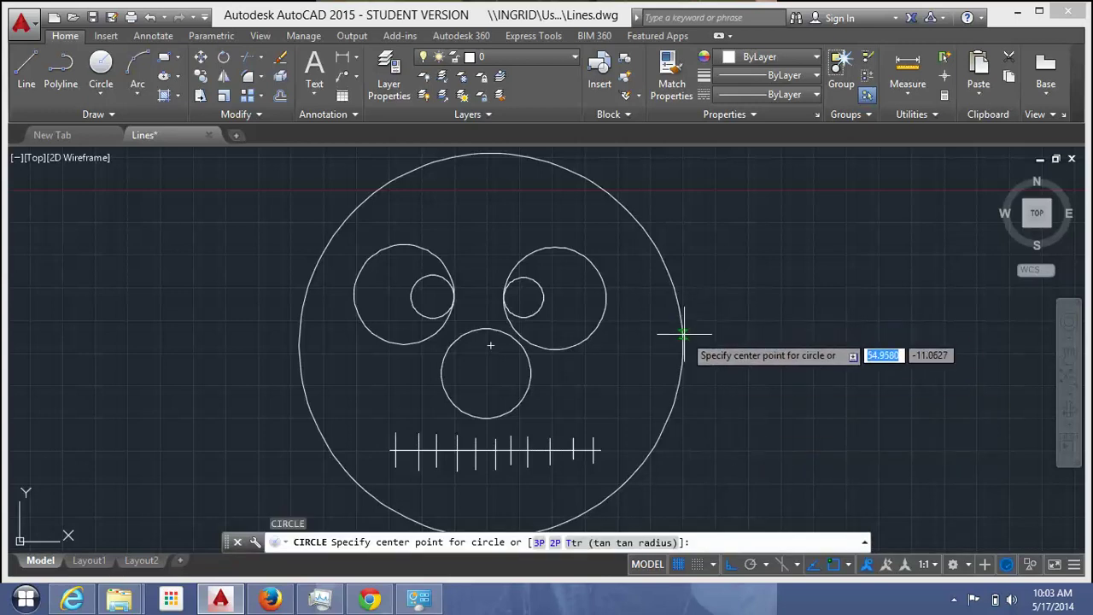
click(680, 311)
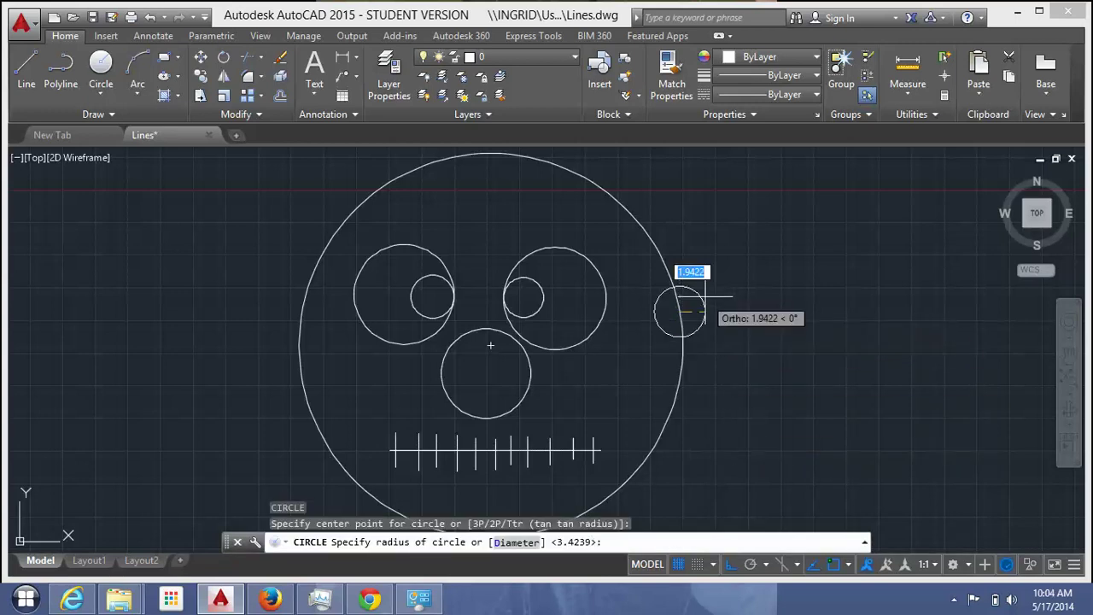
click(705, 302)
key(Return)
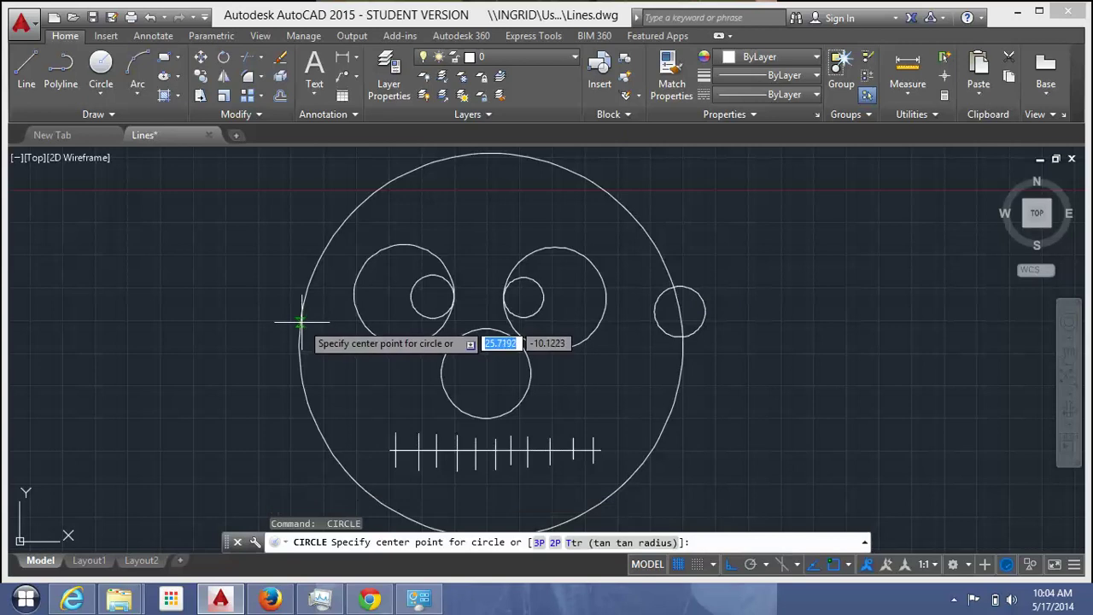
click(300, 316)
click(280, 314)
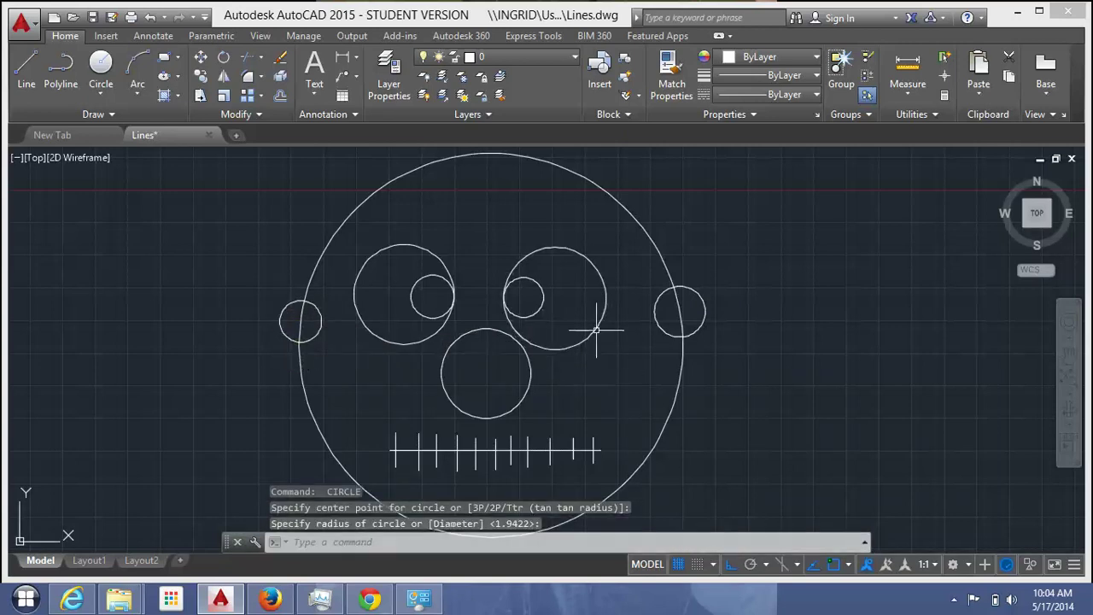
- Drop a straight vertical line from the bottom of the right ear and the left ear
click(18, 77)
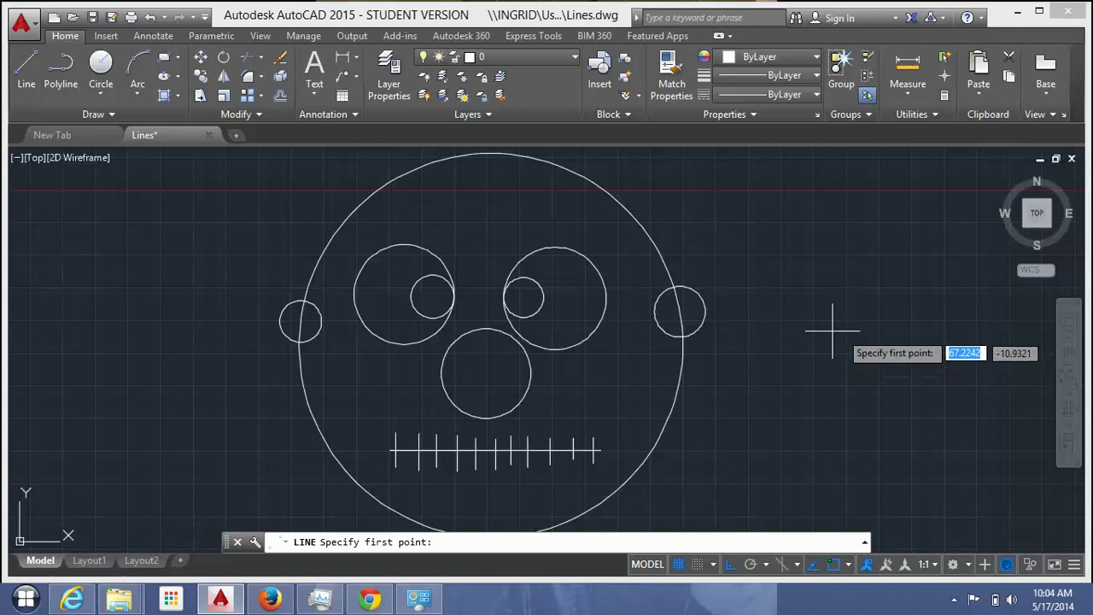
click(682, 340)
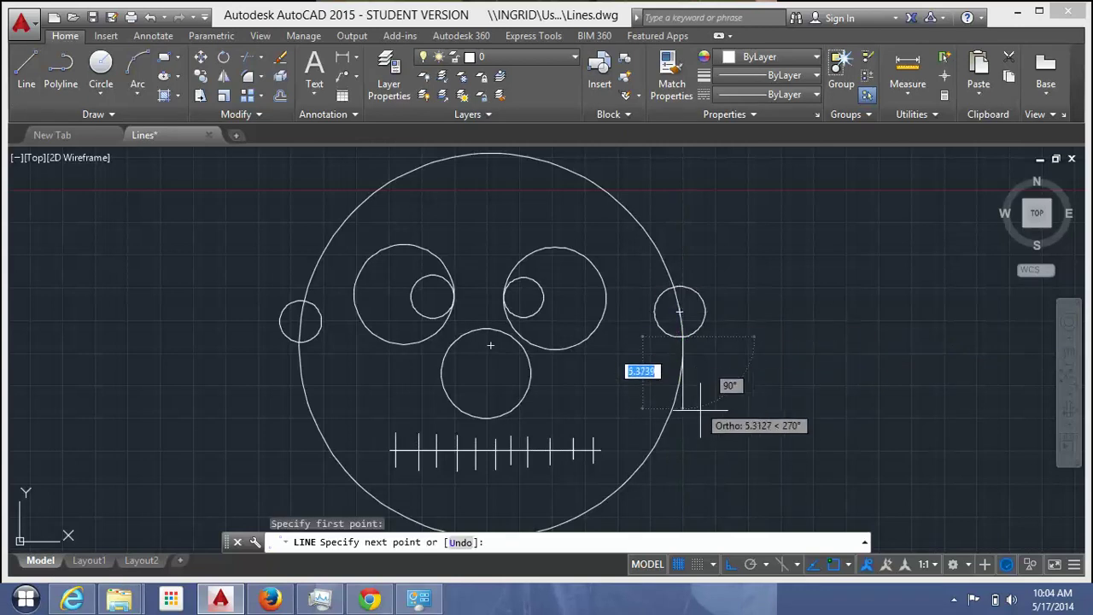
click(701, 441)
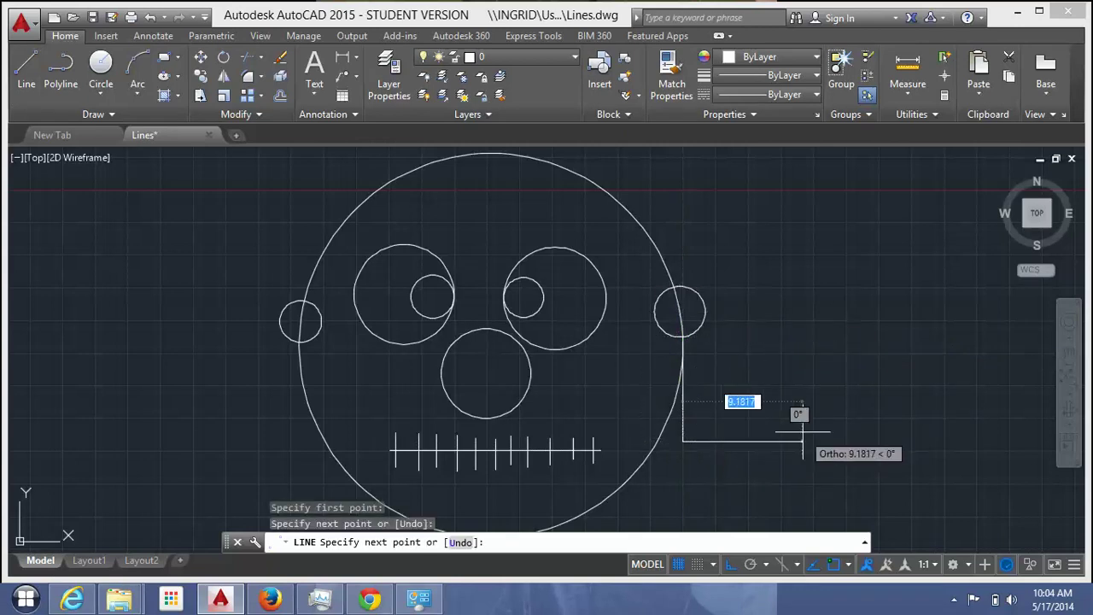
key(Escape)
key(Return)
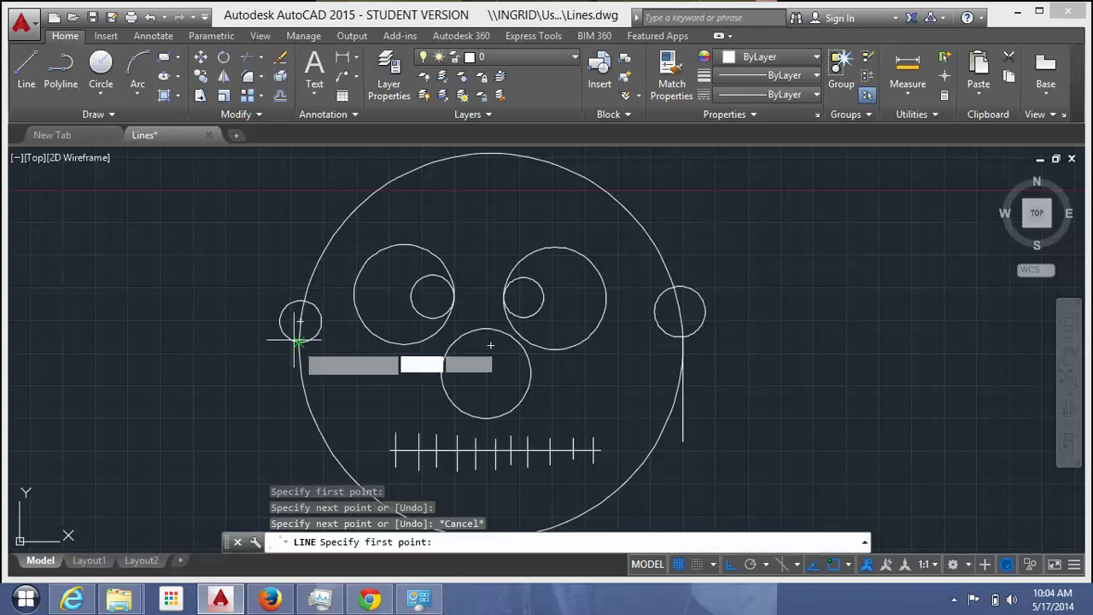
click(300, 341)
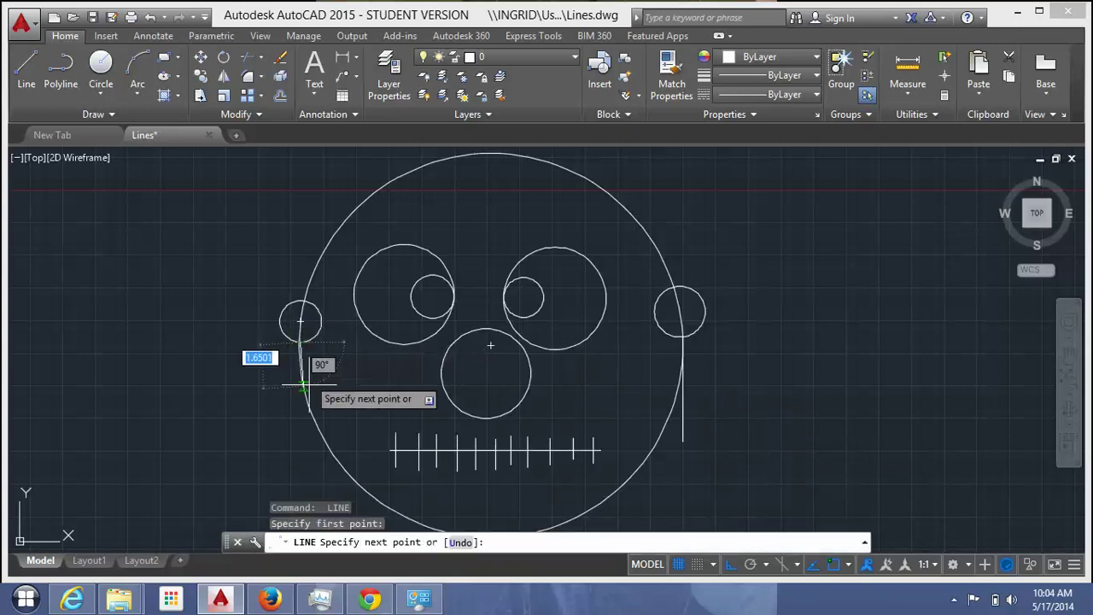
click(300, 443)
key(Return)
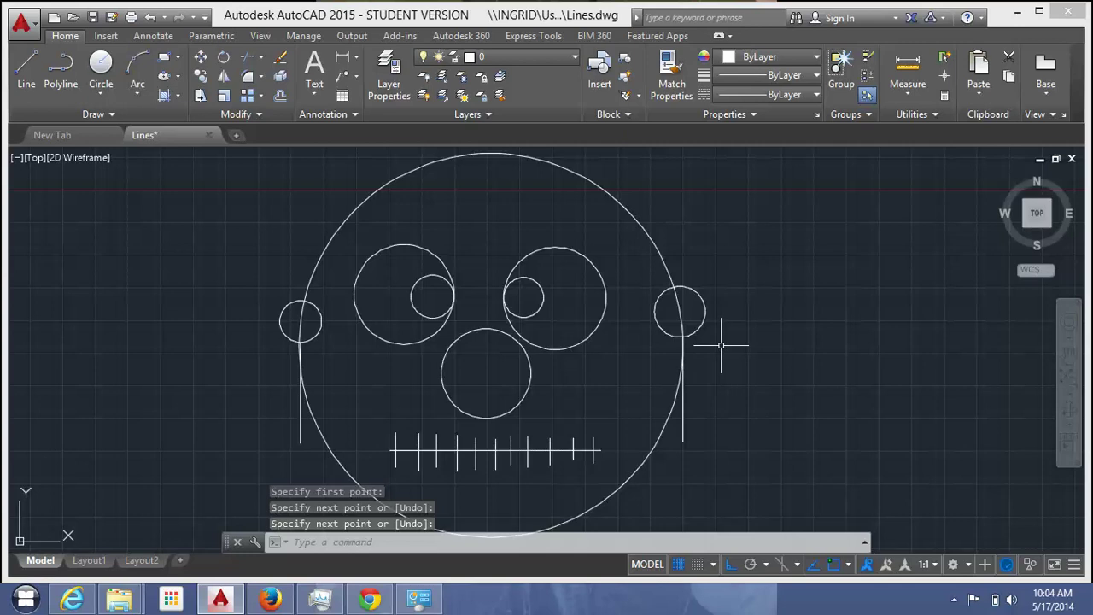
- Stack four small circles below the right earring line
text(c)
key(Return)
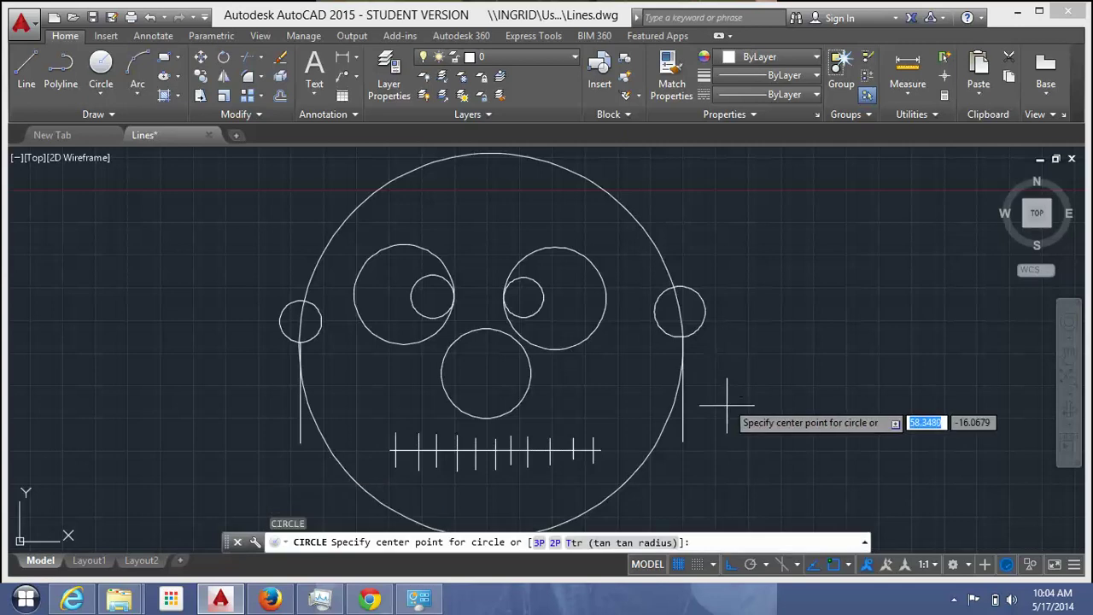
click(684, 440)
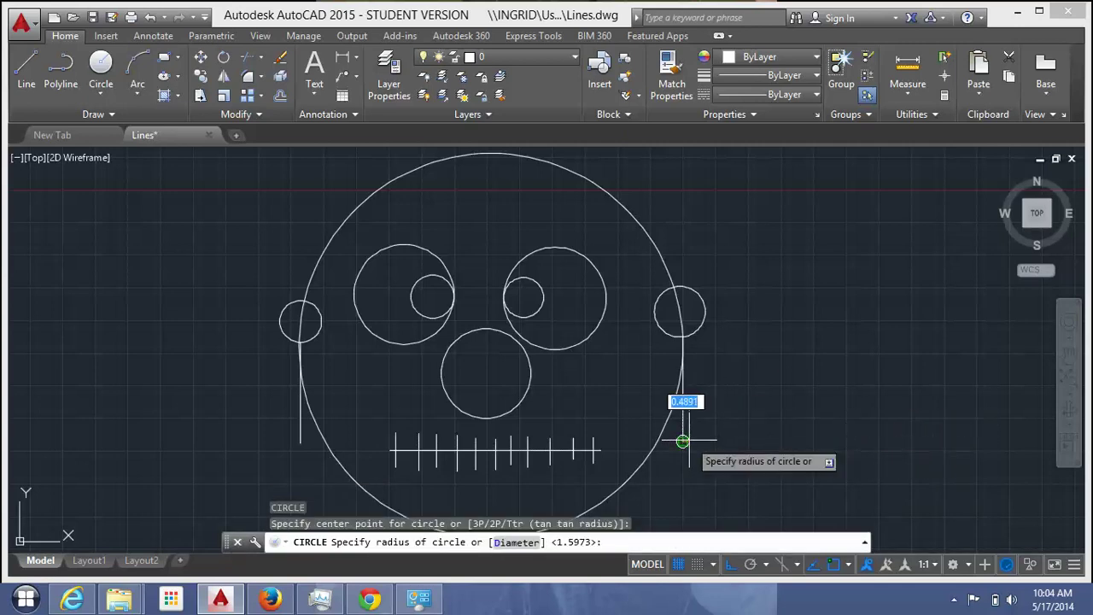
scroll(685, 442, up, 3)
click(675, 435)
key(Return)
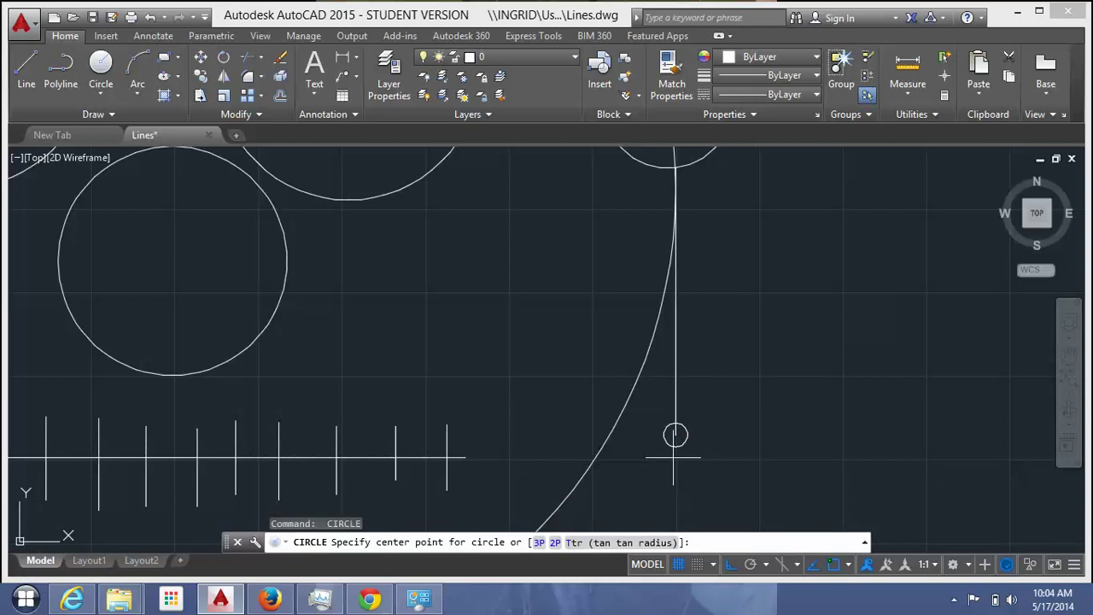
click(674, 458)
click(675, 435)
key(Return)
click(692, 485)
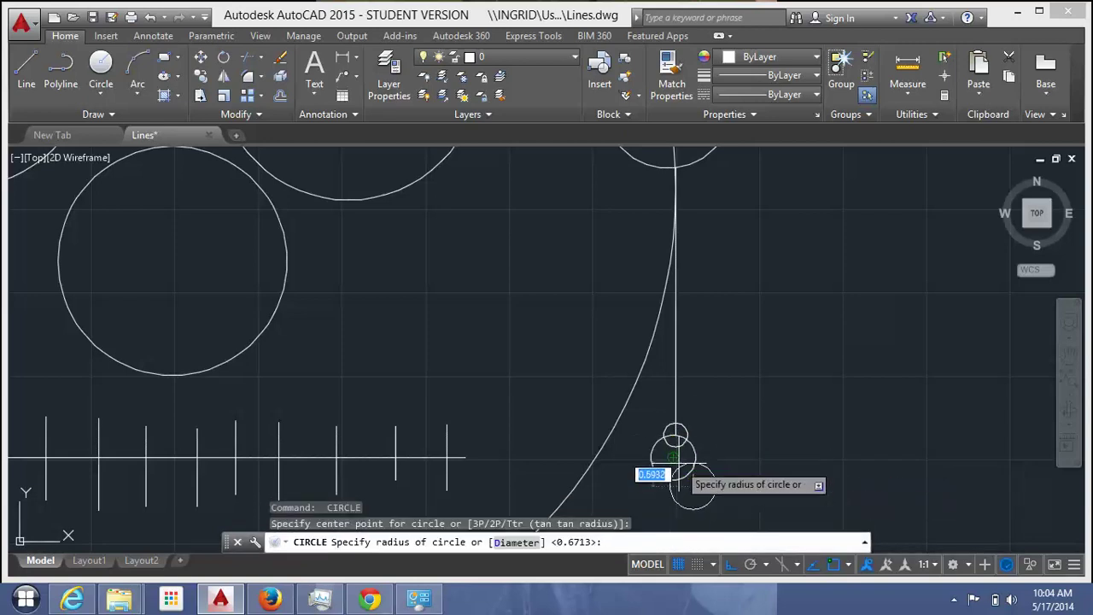
click(676, 454)
key(Return)
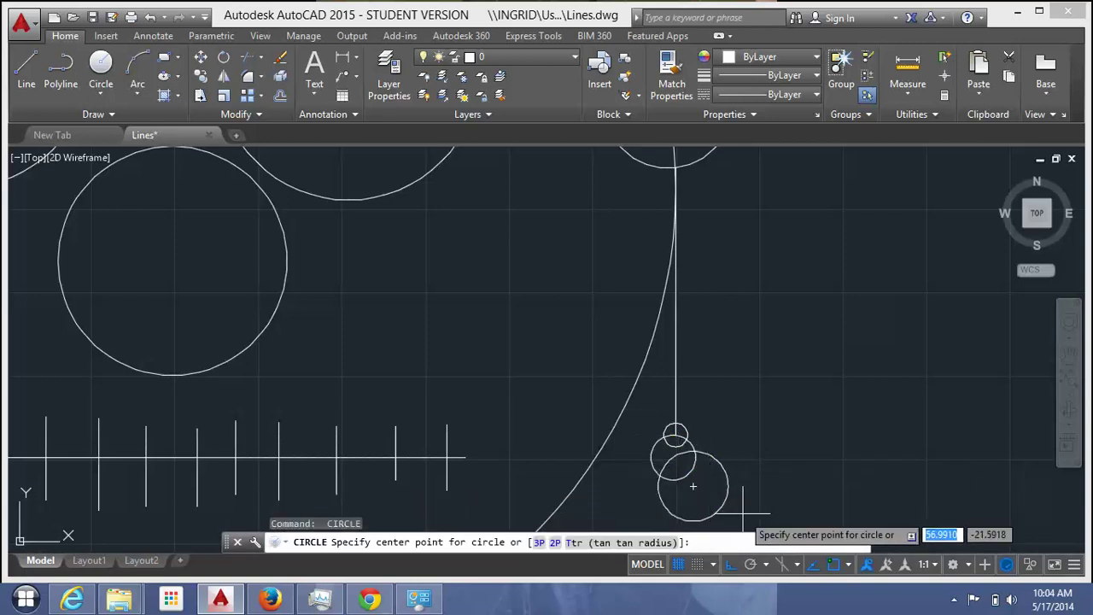
click(692, 486)
click(726, 494)
scroll(683, 342, down, 3)
scroll(678, 384, down, 2)
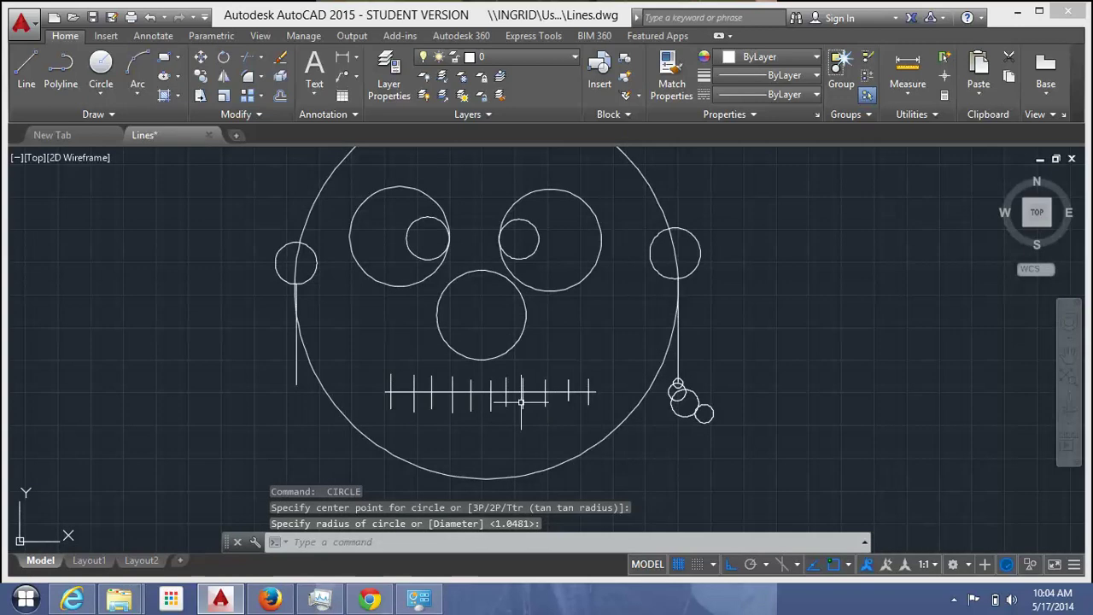
- Stack a matching chain of small circles below the left earring line
key(Return)
click(295, 384)
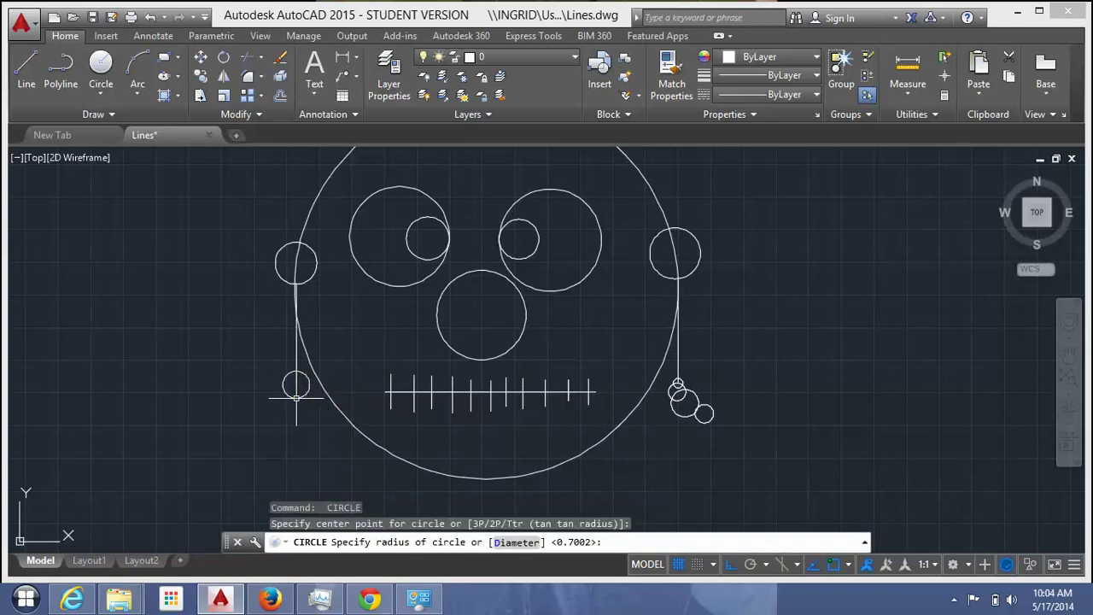
click(290, 396)
key(Return)
key(Return)
click(287, 411)
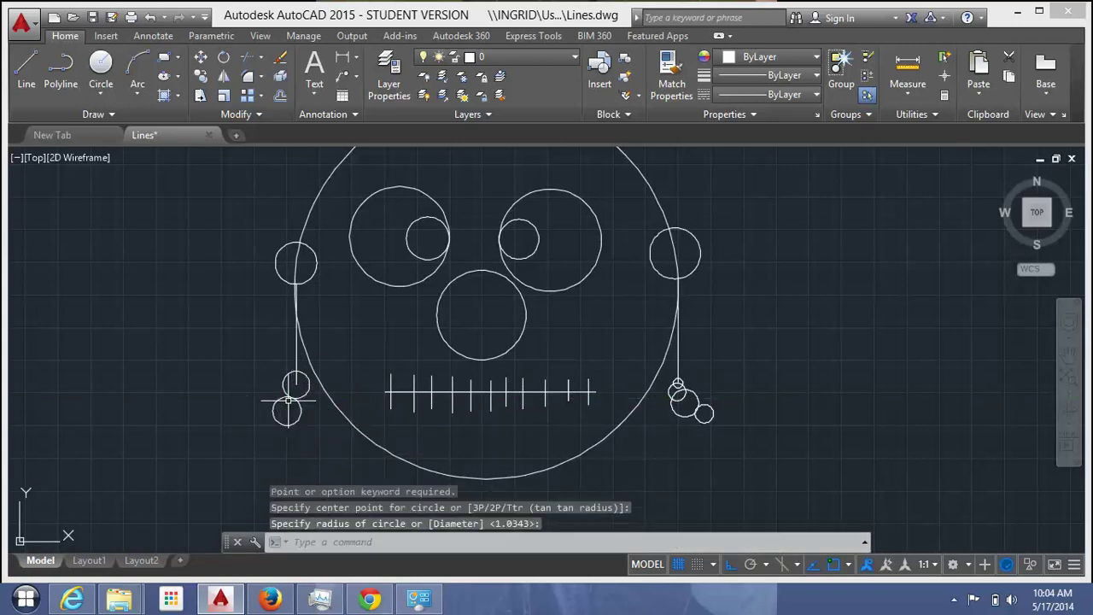
key(Return)
click(300, 441)
key(Return)
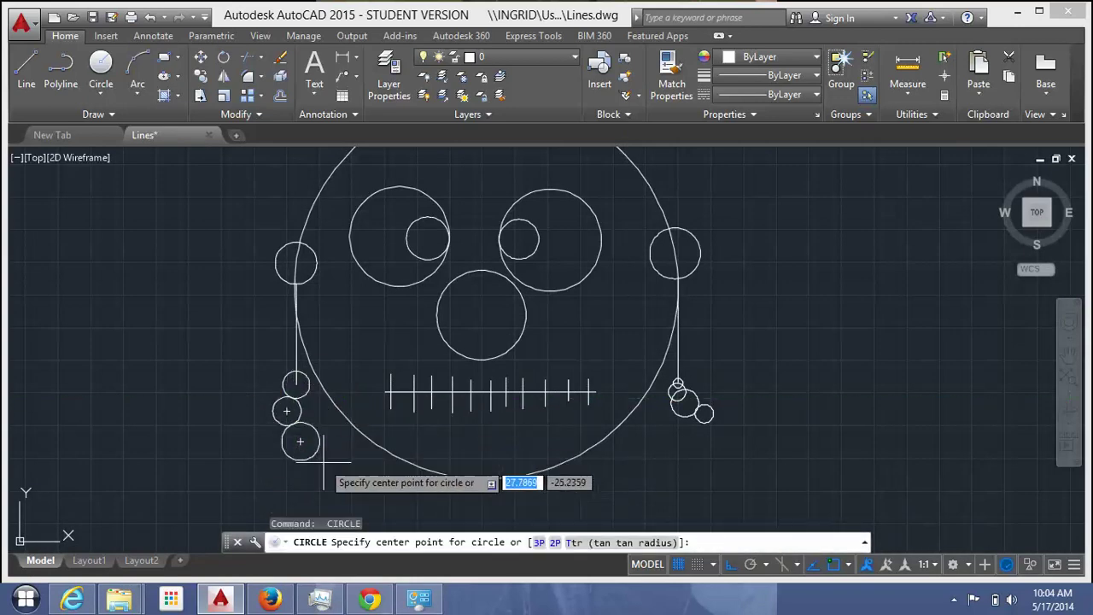
key(Return)
click(301, 470)
click(296, 461)
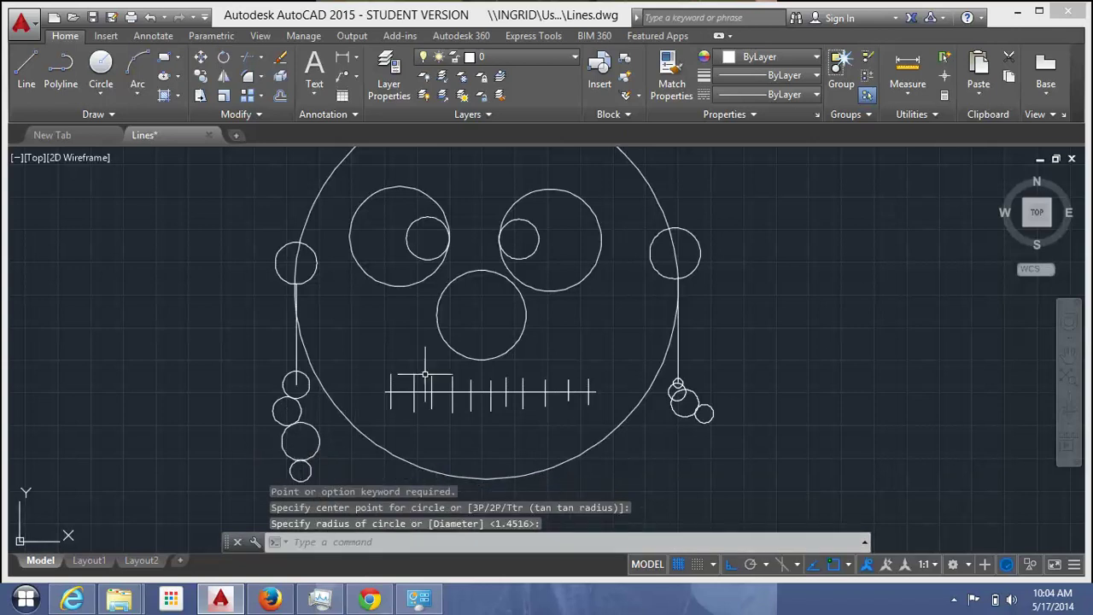
- Wheel-zoom around, fit the drawing with Zoom Extents, then zoom into the toothed mouth
scroll(512, 358, down, 1)
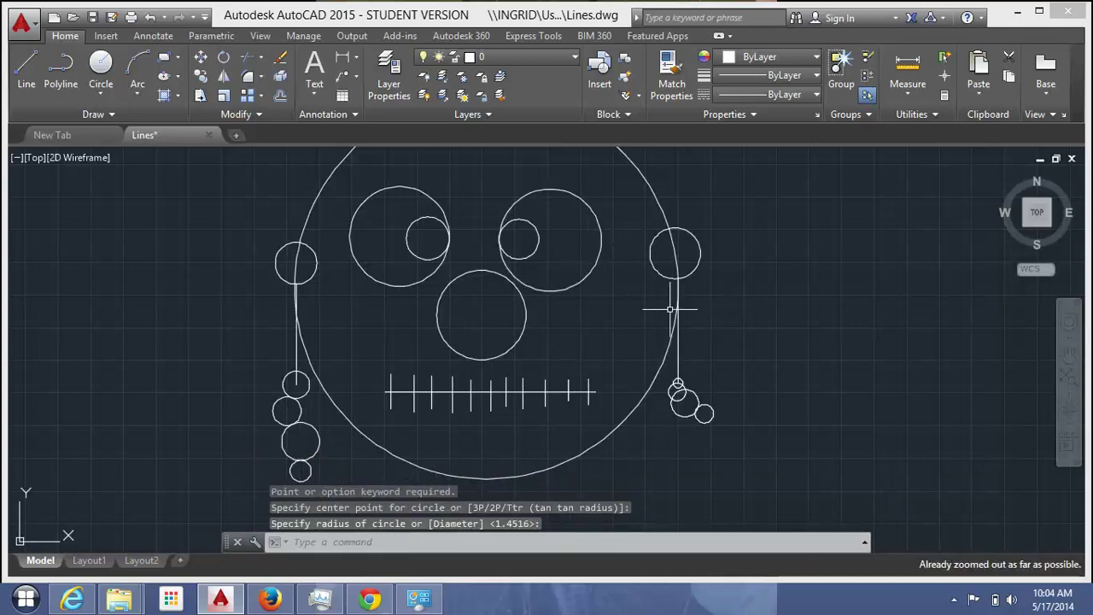
scroll(721, 333, up, 2)
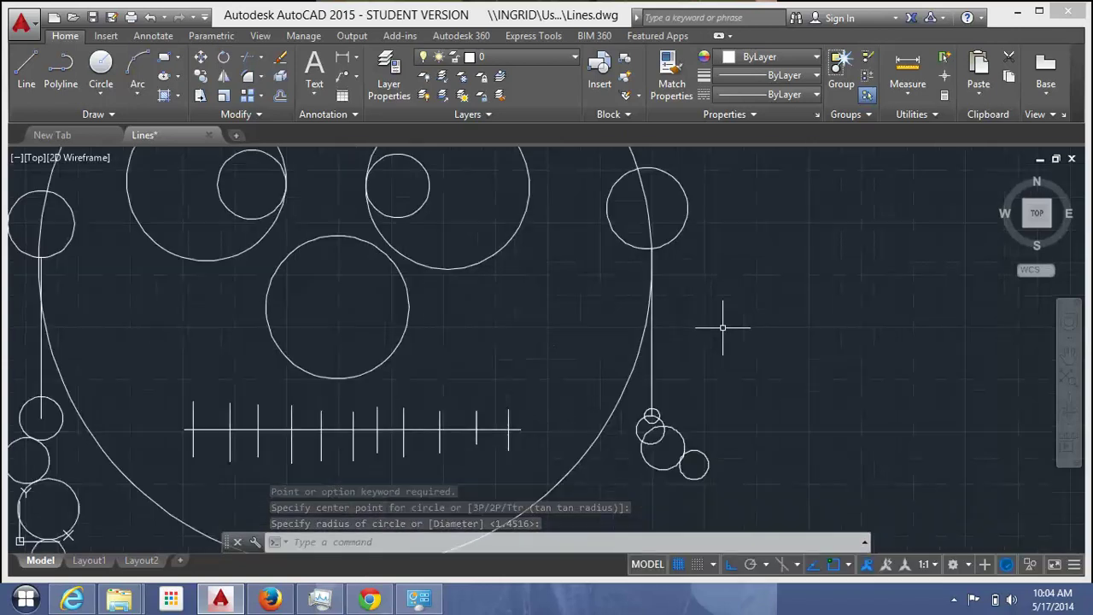
scroll(703, 344, down, 3)
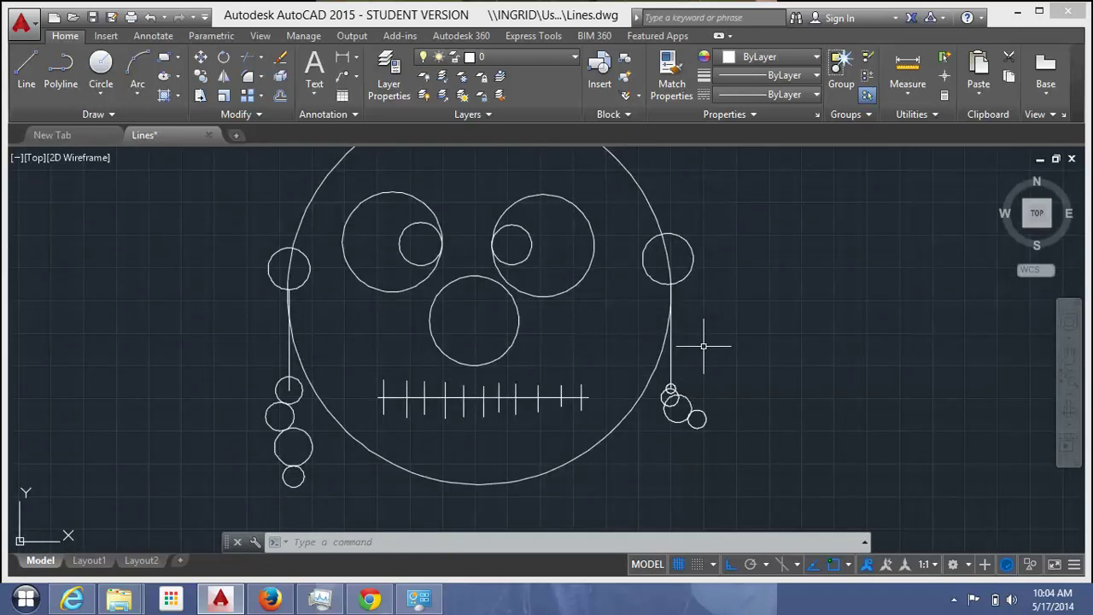
scroll(700, 354, down, 1)
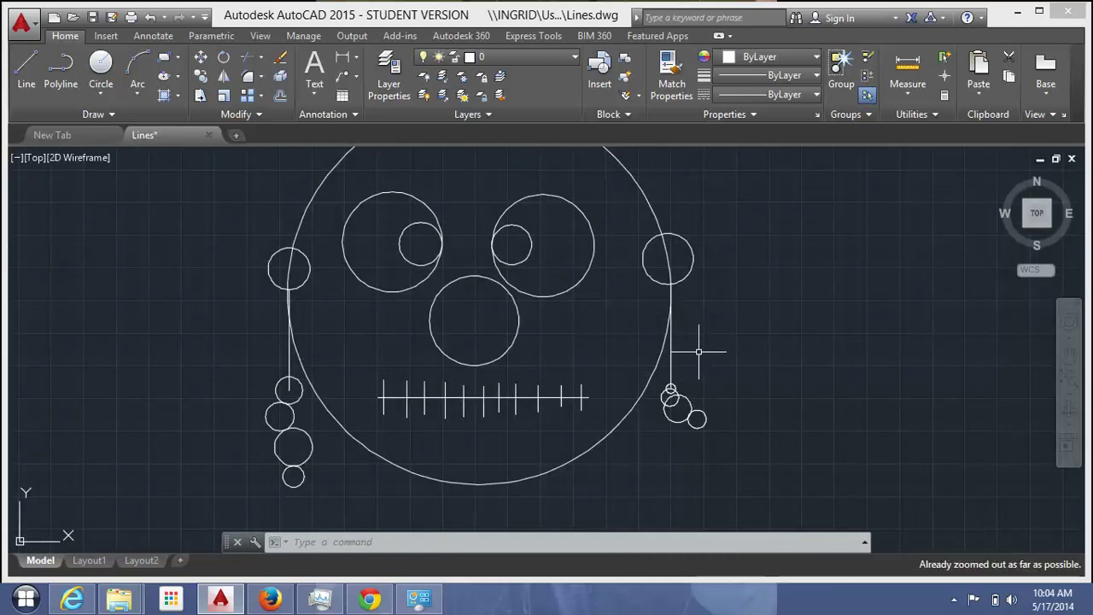
scroll(700, 371, up, 2)
scroll(698, 381, down, 2)
scroll(697, 384, down, 1)
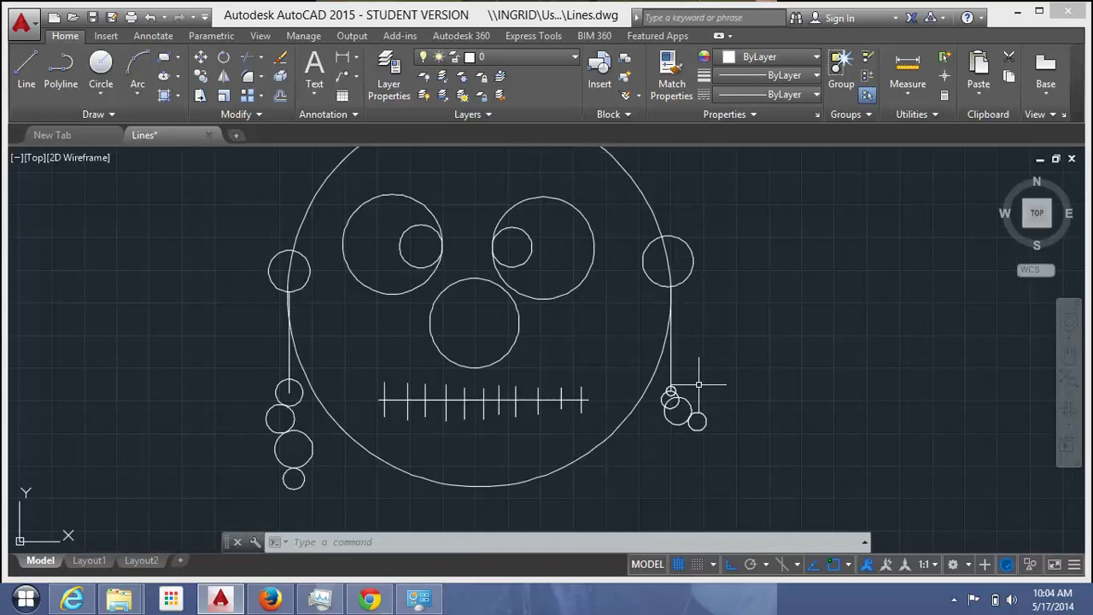
middle_click(698, 384)
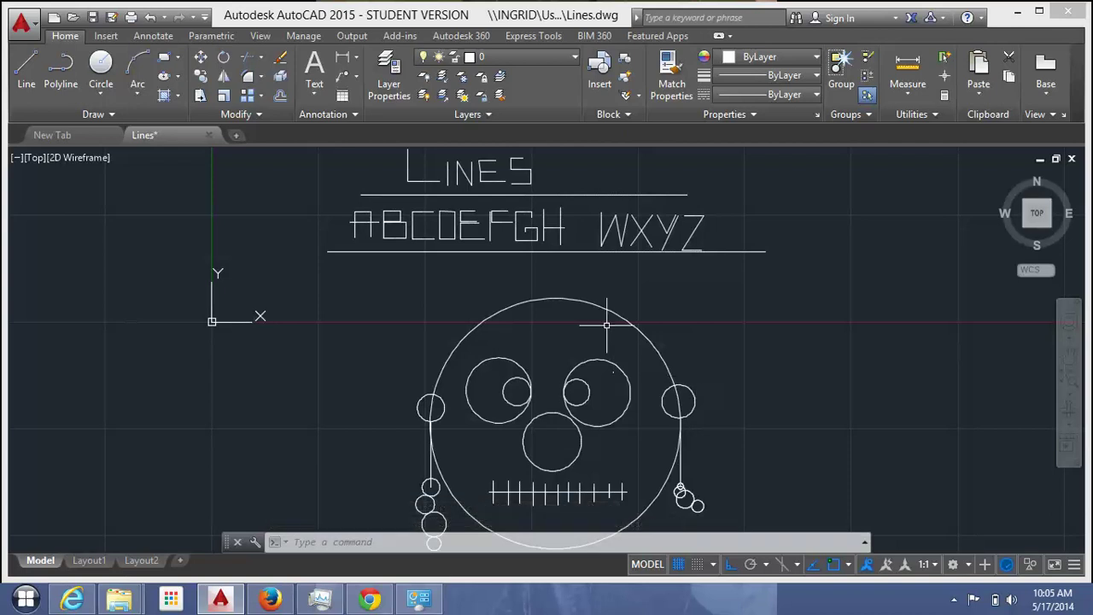
scroll(537, 524, up, 4)
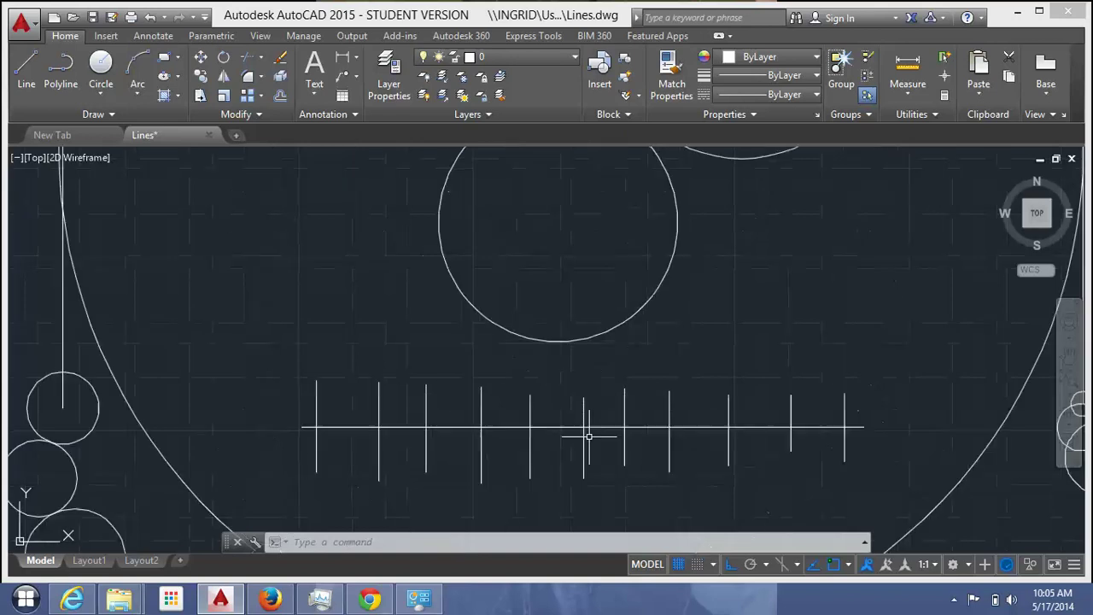
scroll(588, 423, up, 2)
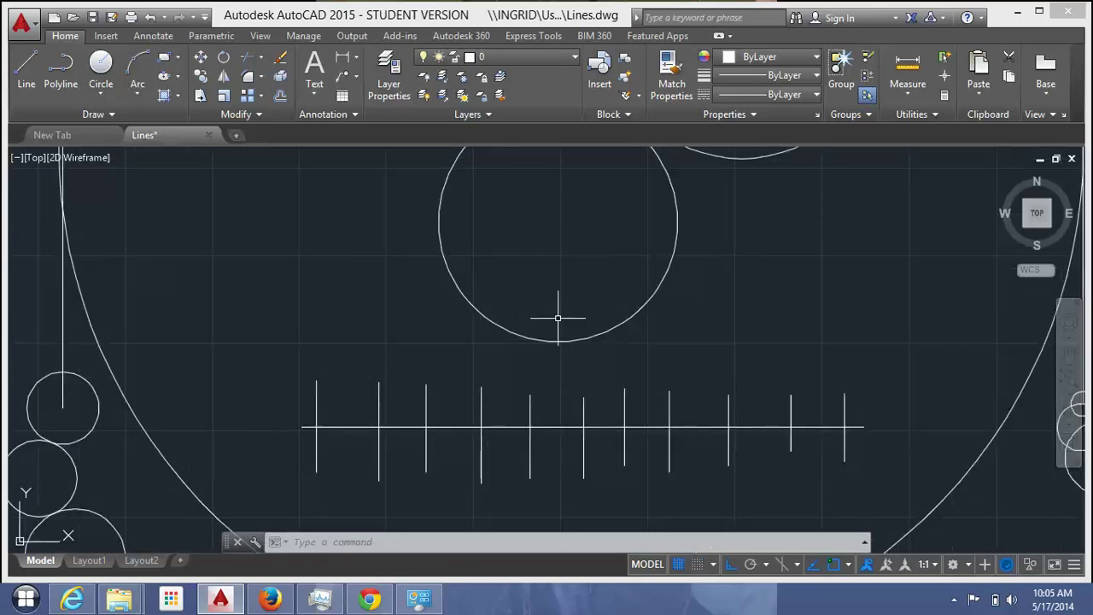
- Run ZOOM with the All option so the LINES lettering and face both show
text(z)
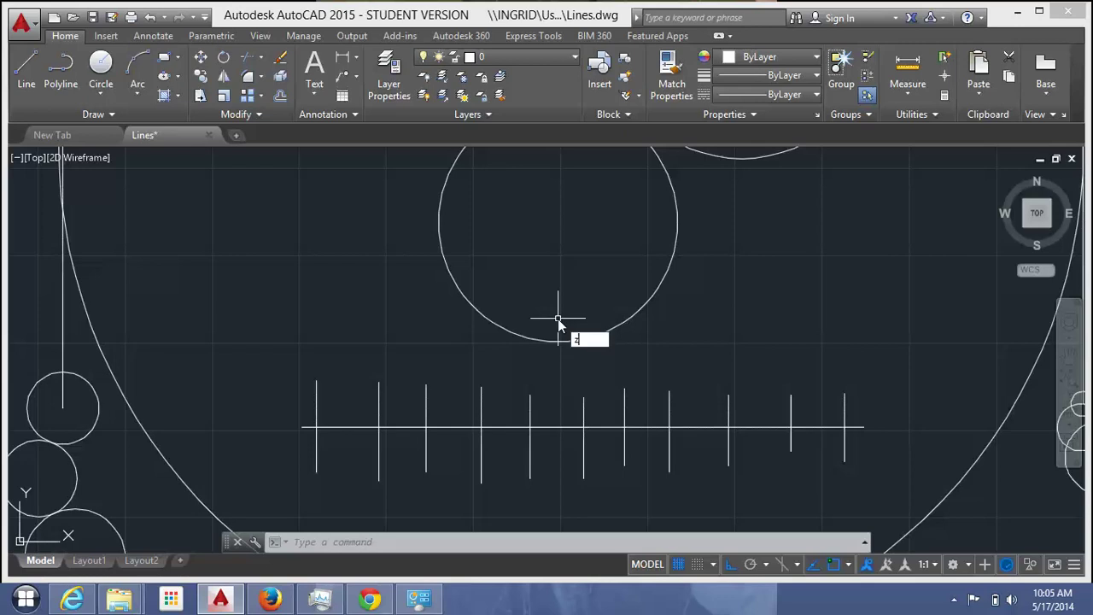
text(OO)
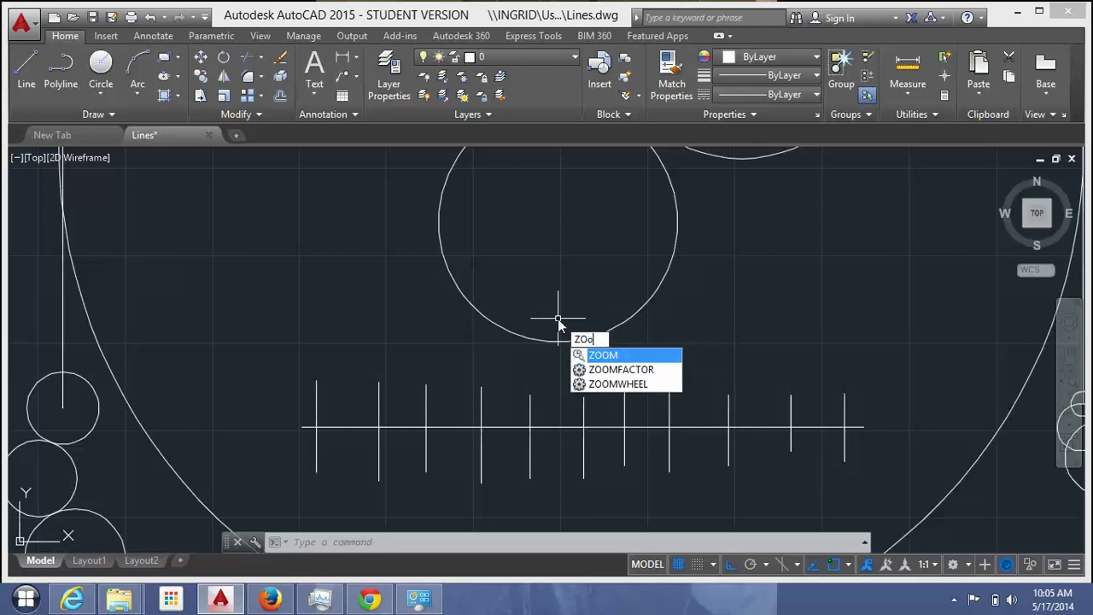
text(m)
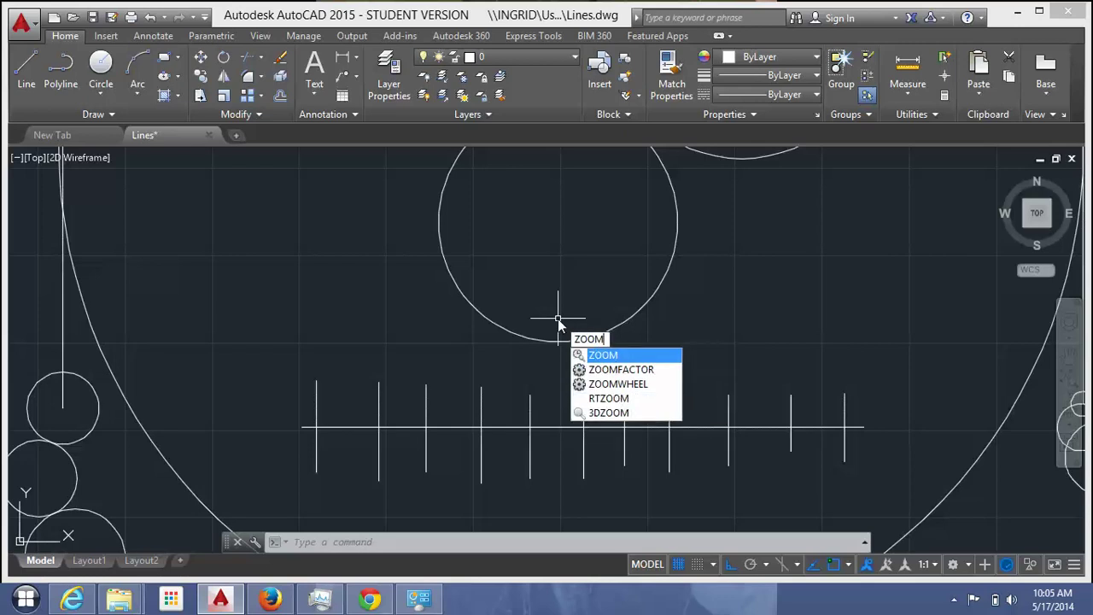
key(Return)
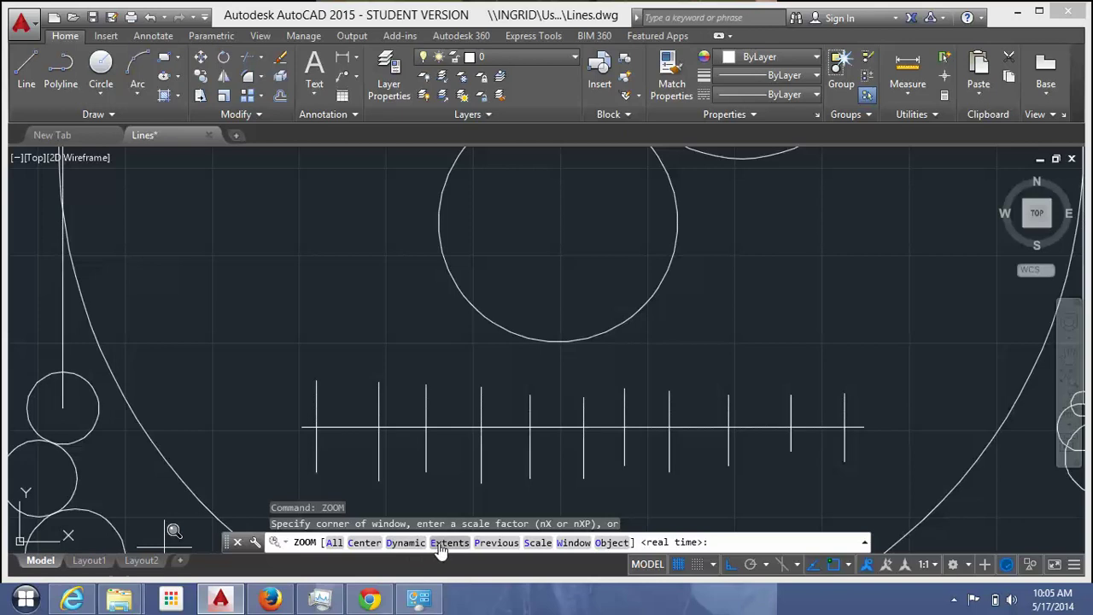
click(333, 542)
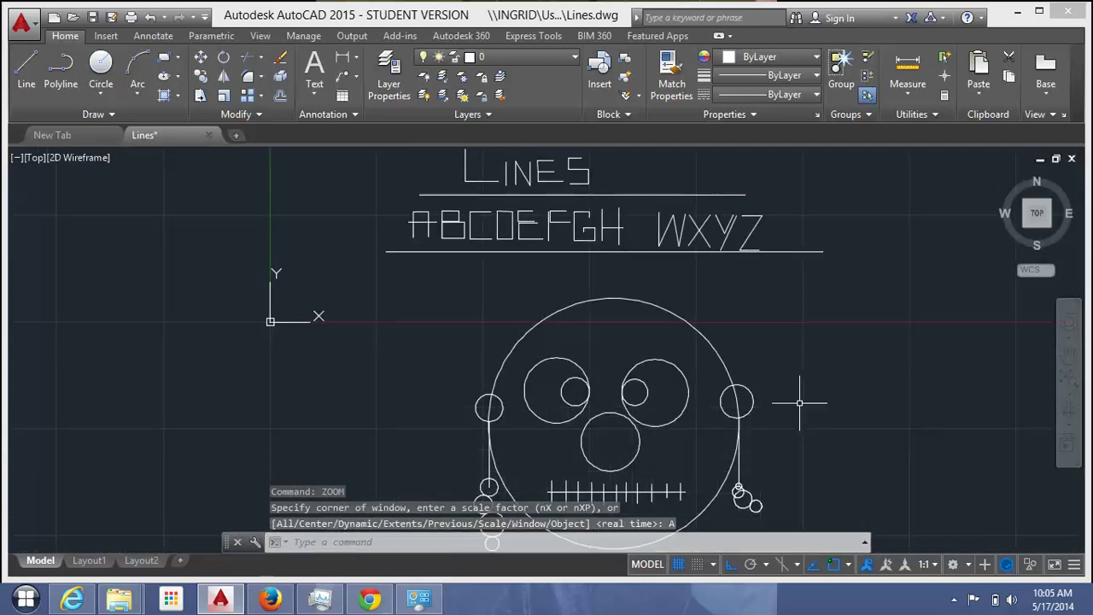
- Pan the face drawing up and left toward the view centre
middle_drag(799, 405, 707, 305)
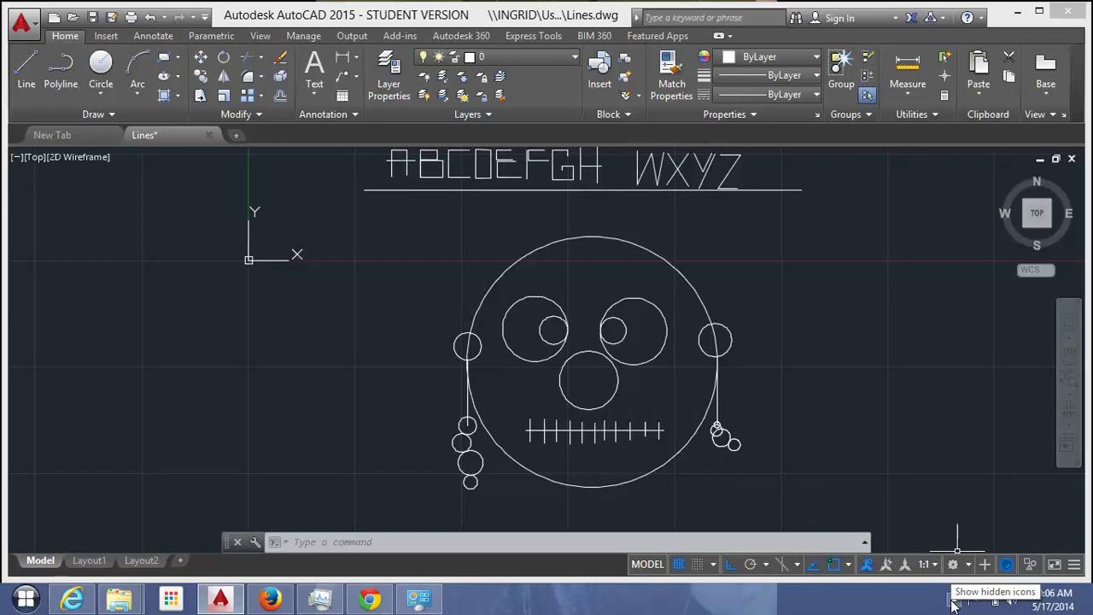
- Show the hidden Windows system-tray icons
click(954, 600)
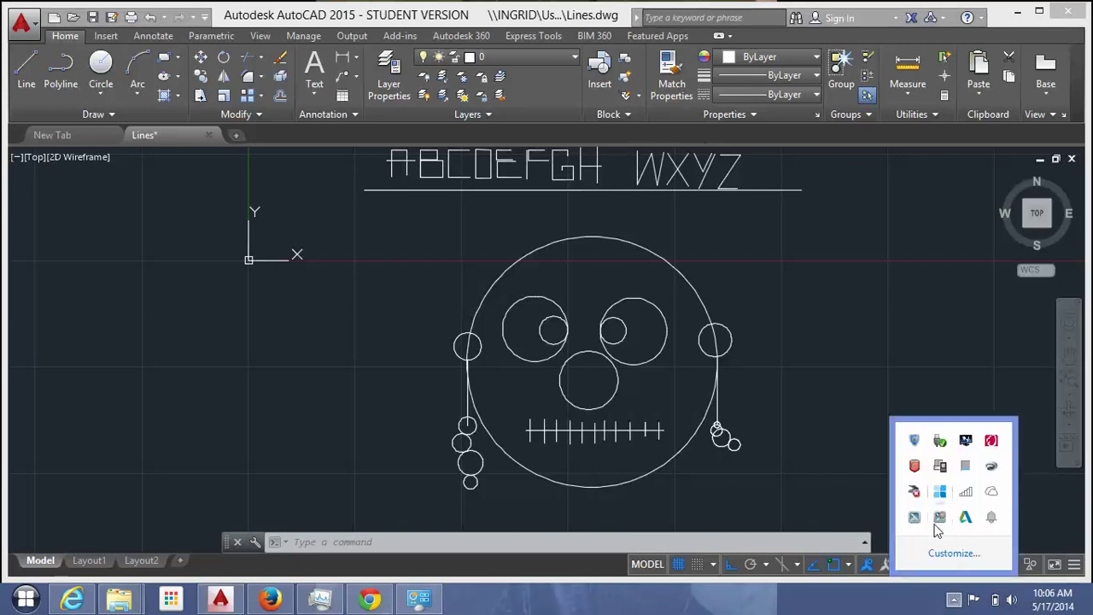